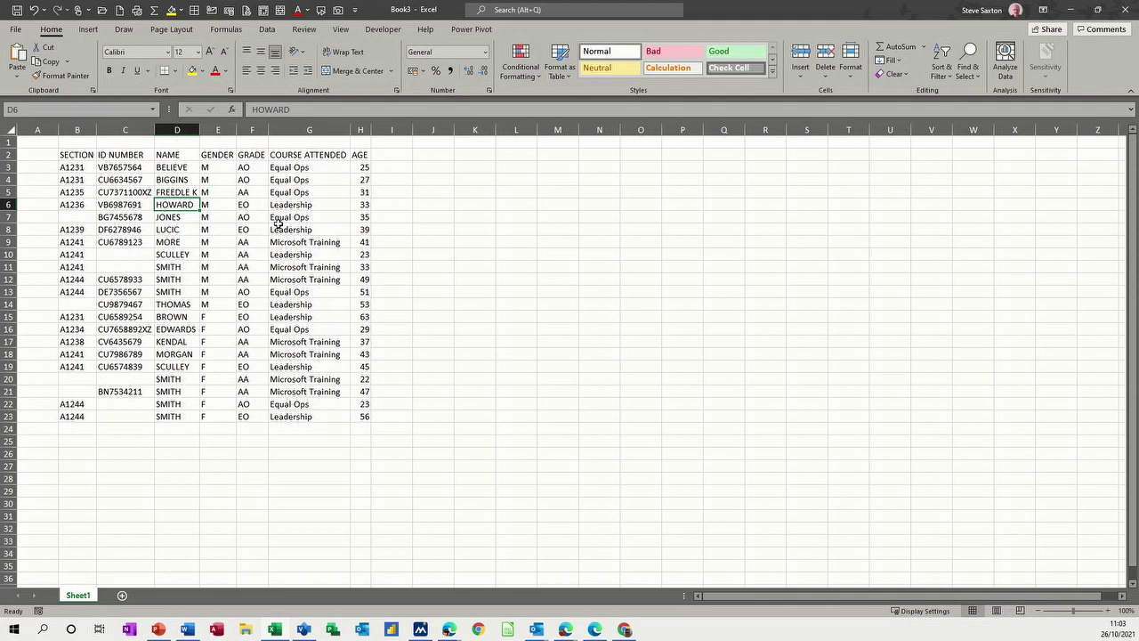
Step: Share the workbook by uploading it to the organisation's OneDrive under the name Test2
{"action": "left_click", "coordinate": [342, 30]}
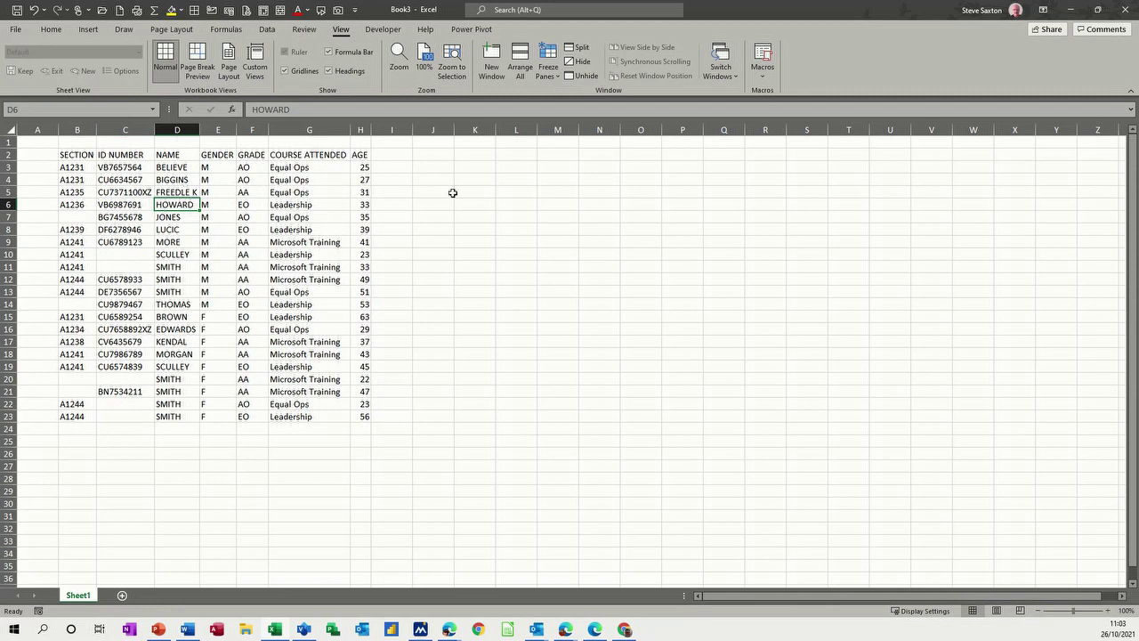
{"action": "left_click", "coordinate": [1048, 29]}
{"action": "left_click", "coordinate": [553, 256]}
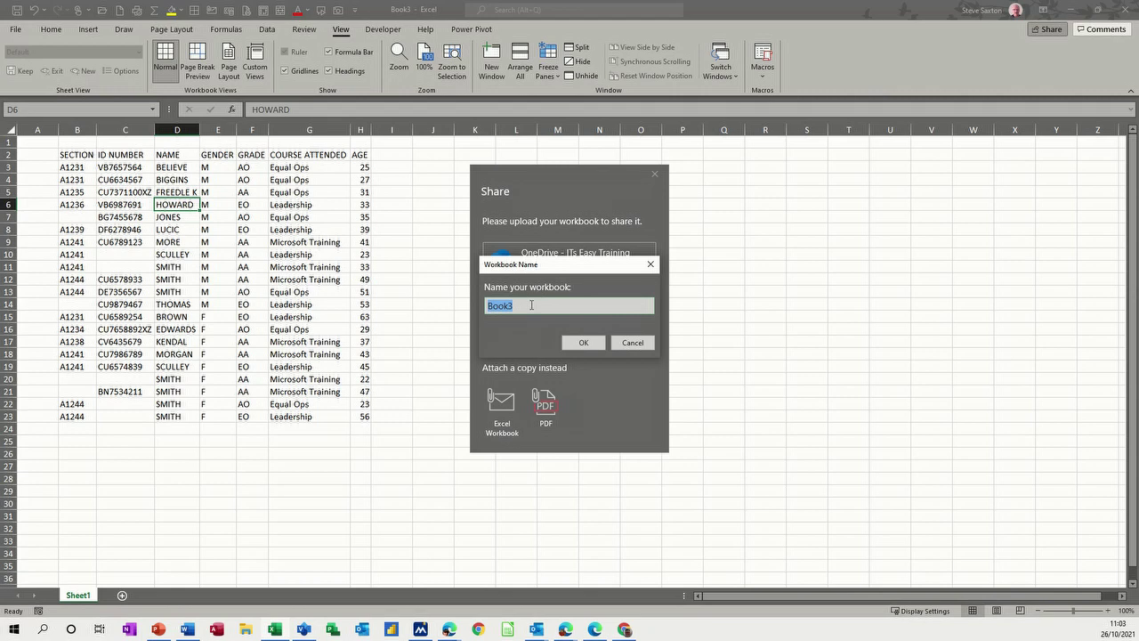
{"action": "type", "text": "Test2"}
{"action": "left_click", "coordinate": [571, 344]}
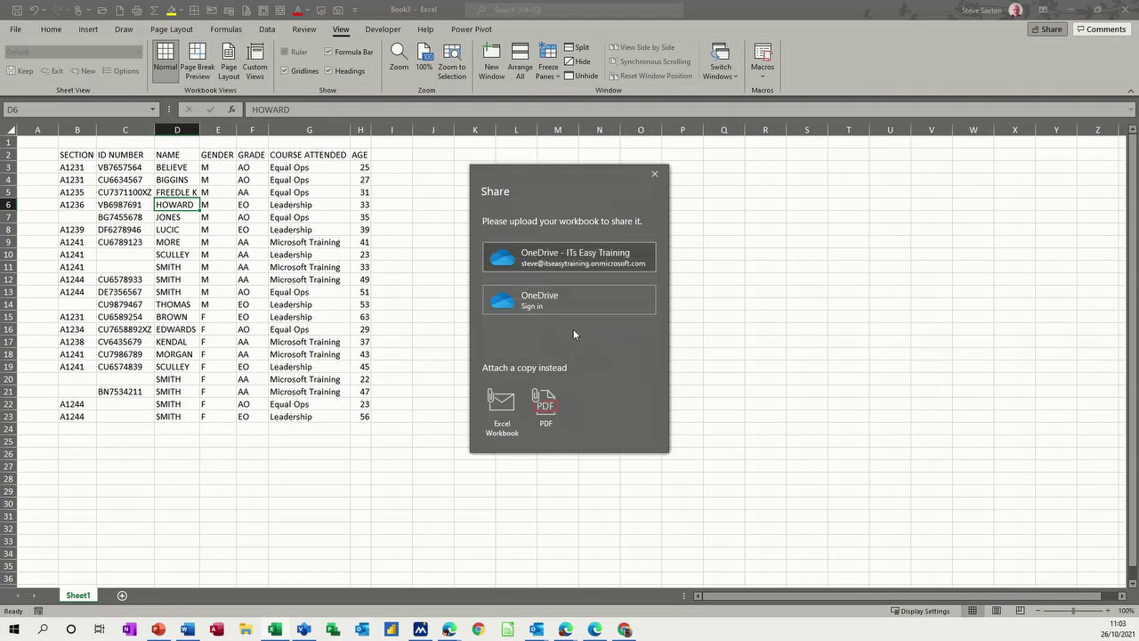
{"action": "left_click", "coordinate": [552, 258]}
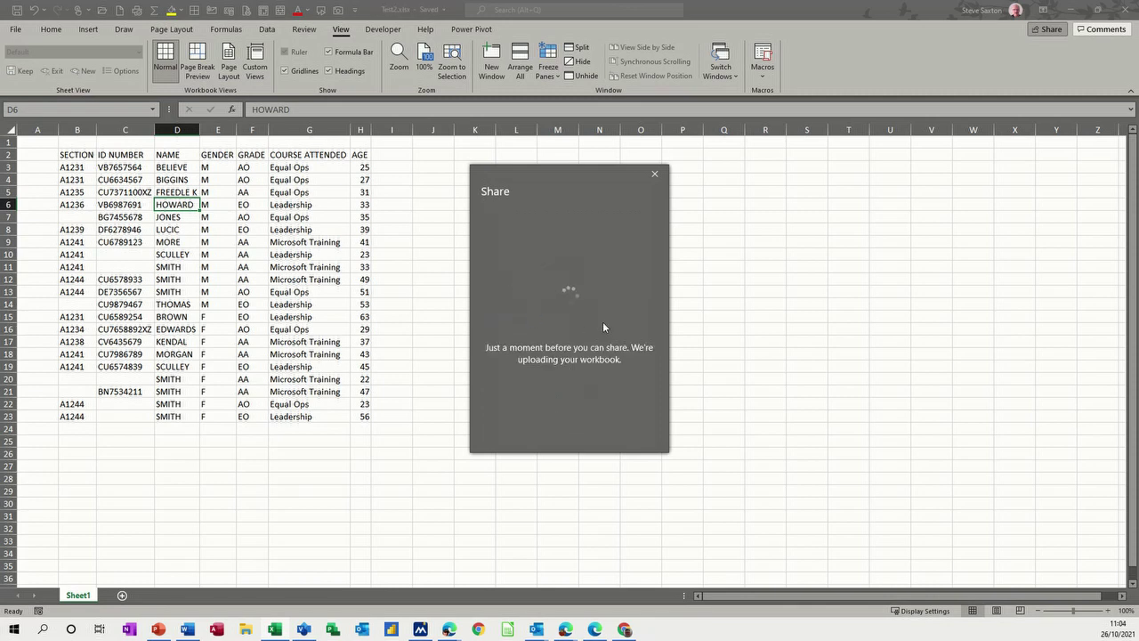
Step: Send the edit link for Test2.xlsx to the suggested contact
{"action": "left_click", "coordinate": [513, 283]}
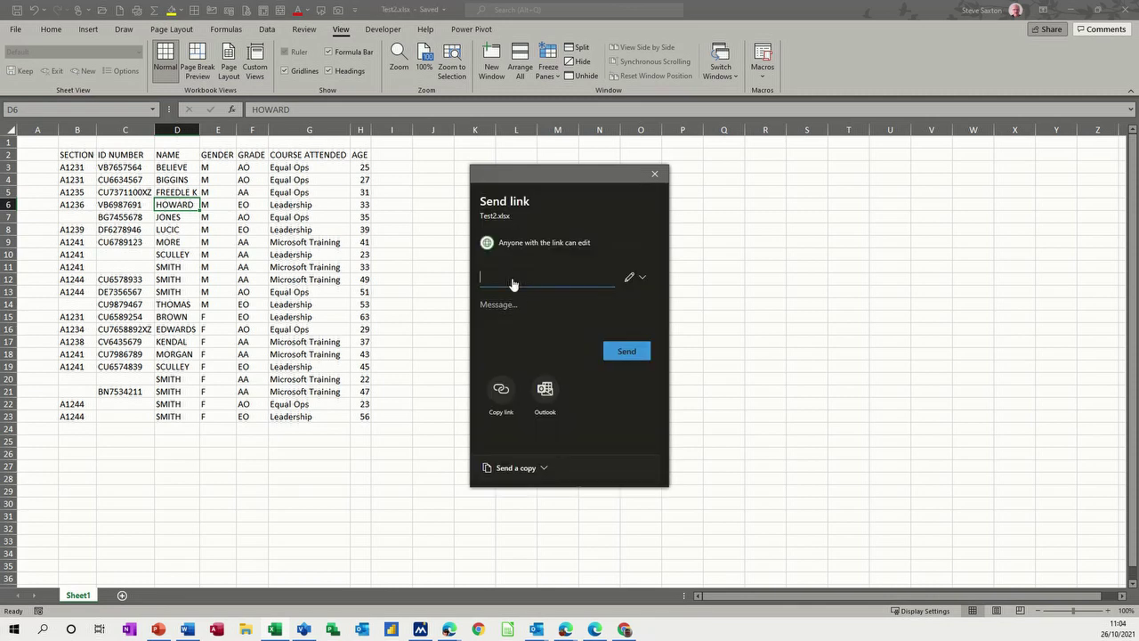
{"action": "type", "text": "stev"}
{"action": "left_click", "coordinate": [537, 311]}
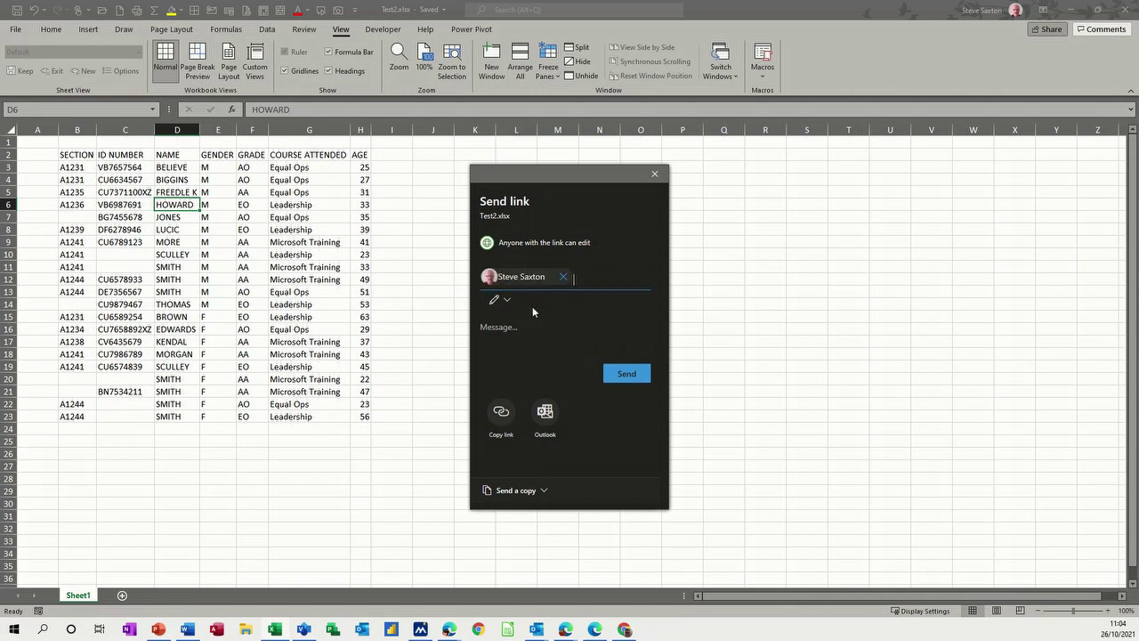
{"action": "left_click", "coordinate": [614, 374]}
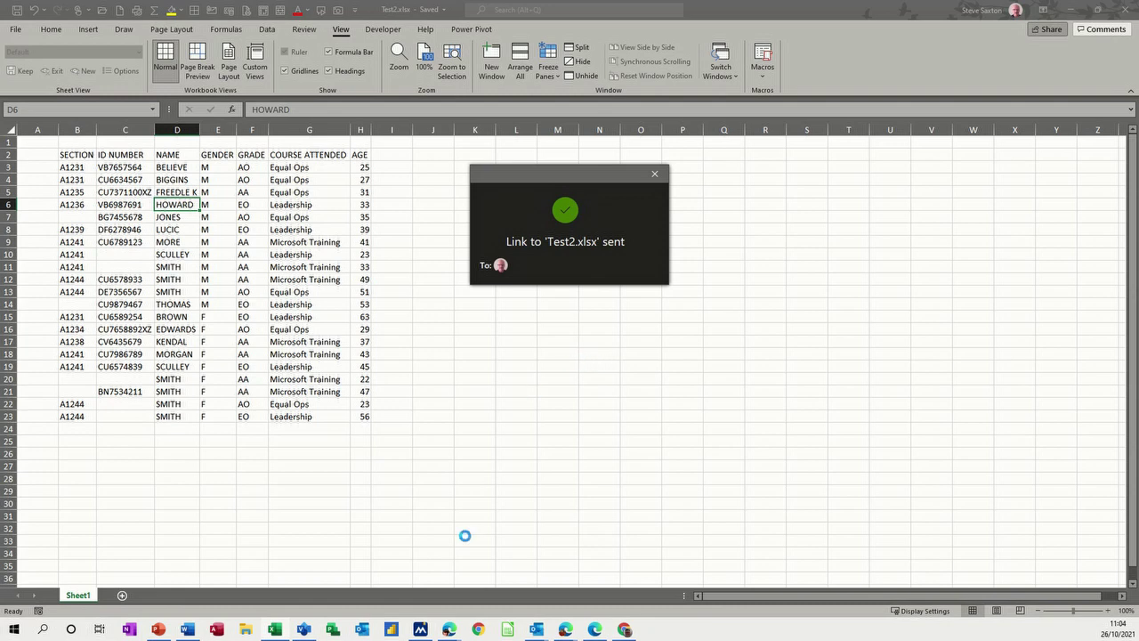
Step: Open the shared Test2.xlsx in the web browser, and dismiss the sent-link confirmation back in desktop Excel
{"action": "left_click", "coordinate": [362, 632]}
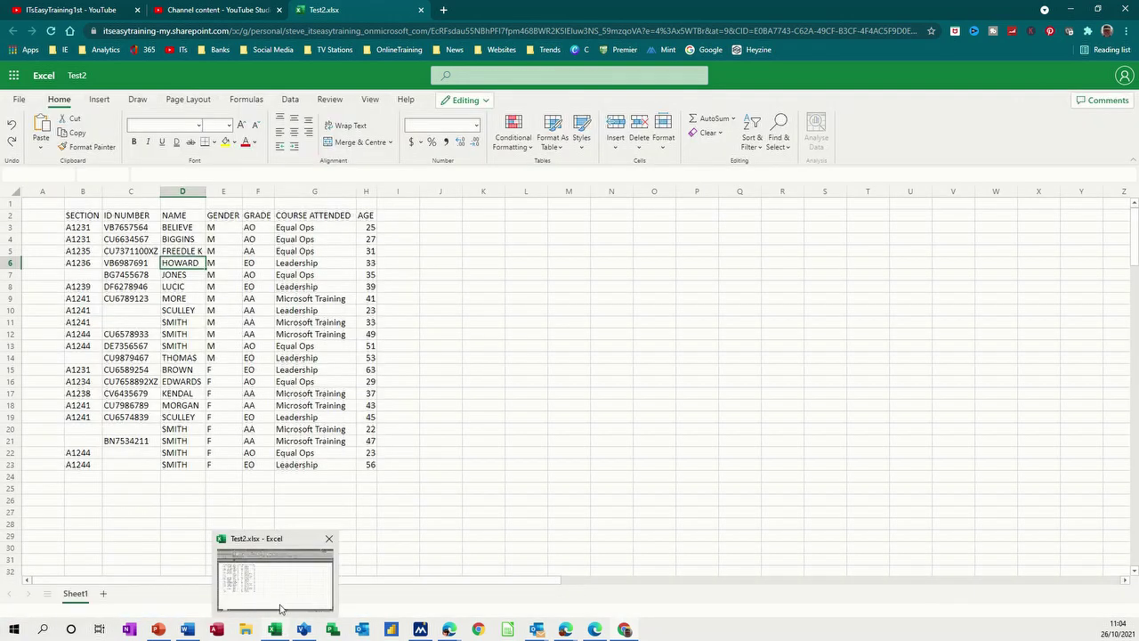
{"action": "left_click", "coordinate": [276, 632]}
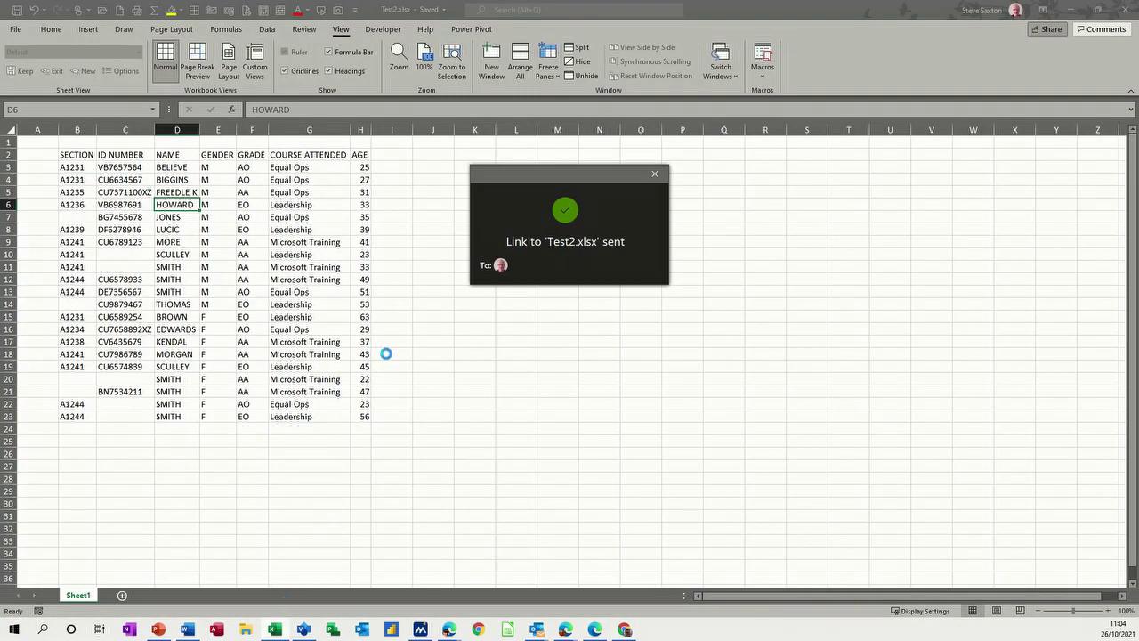
{"action": "left_click", "coordinate": [654, 175]}
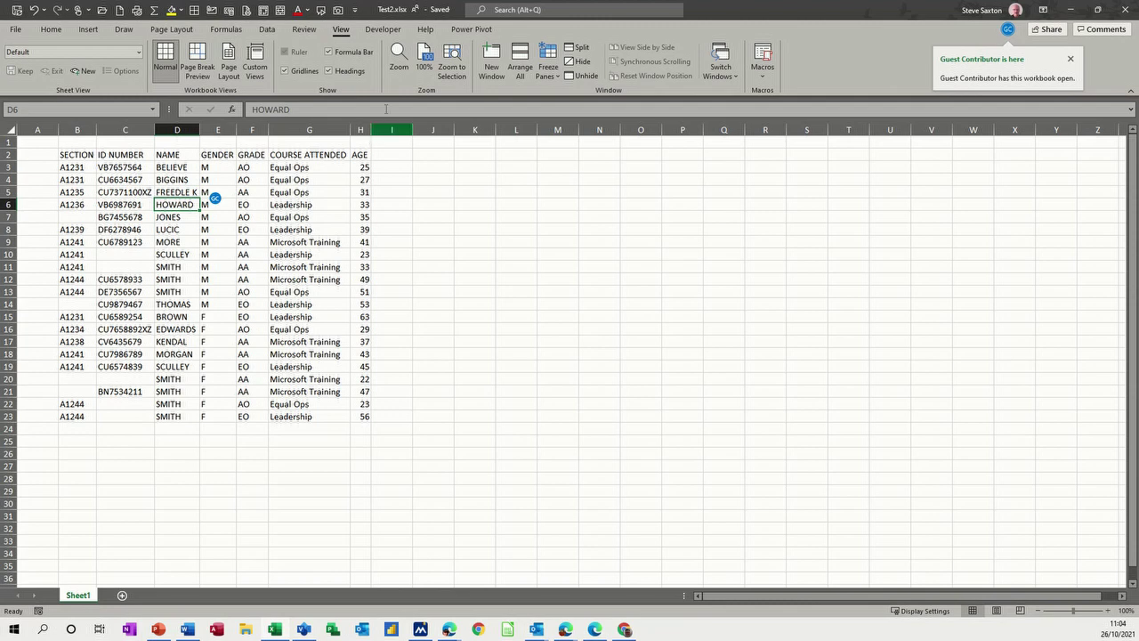
Step: Turn on filters for the course data and create a new sheet view named My View
{"action": "left_click", "coordinate": [267, 29]}
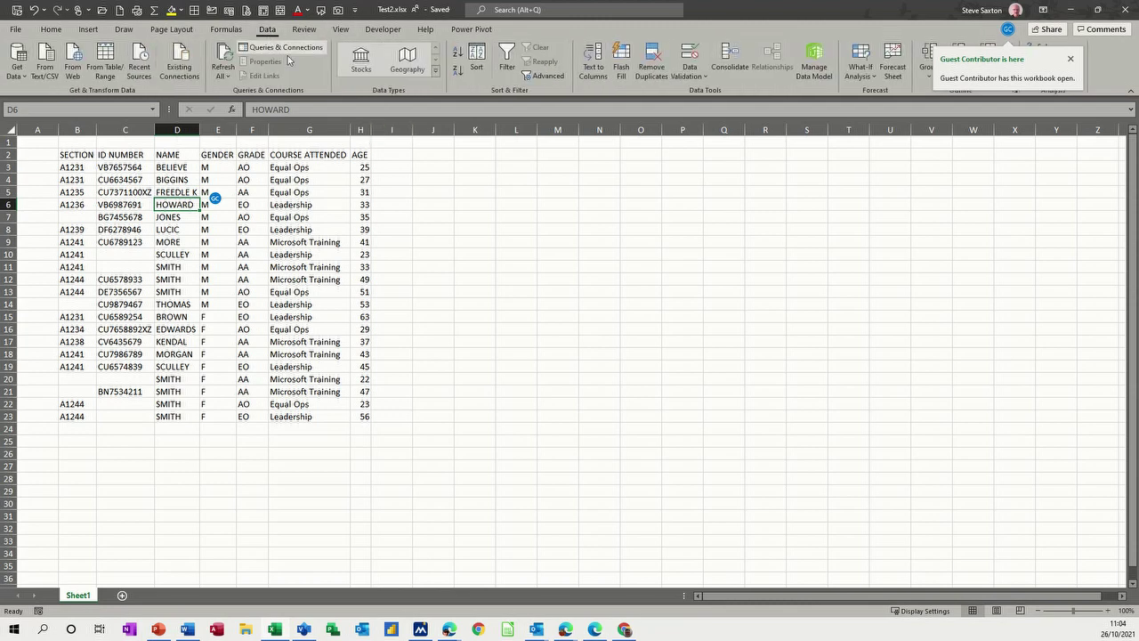
{"action": "left_click", "coordinate": [506, 58]}
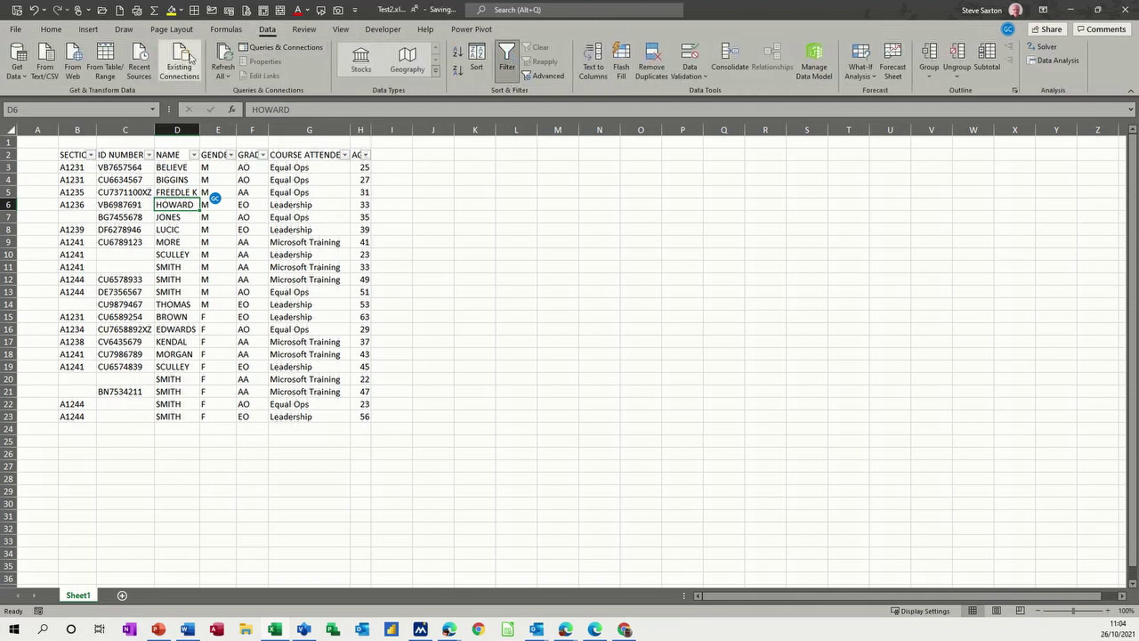
{"action": "left_click", "coordinate": [340, 28]}
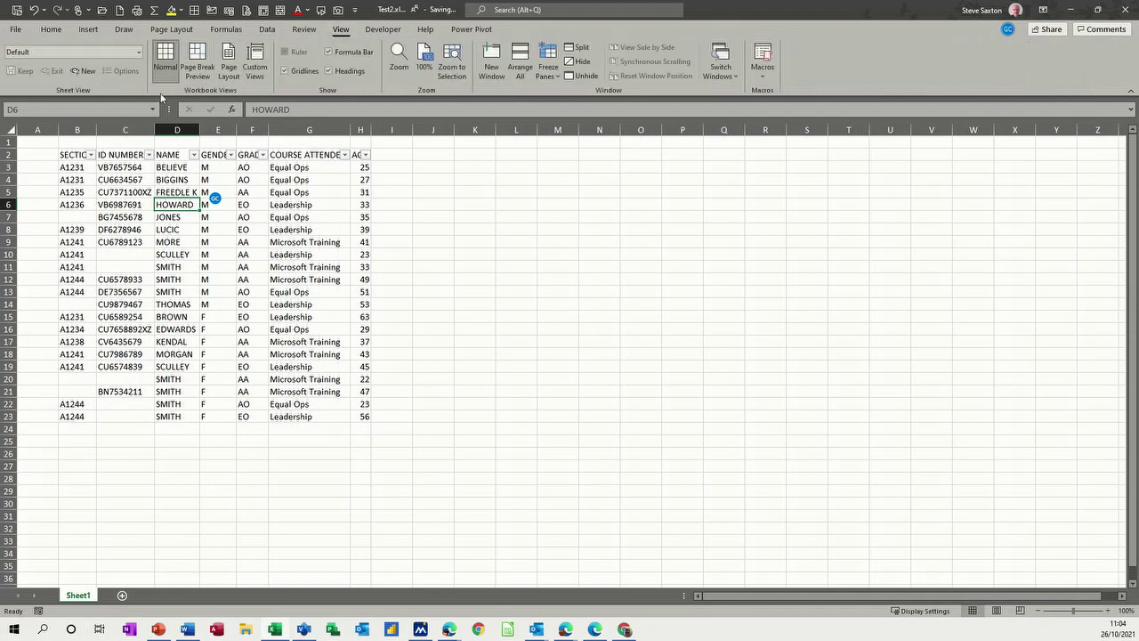
{"action": "left_click", "coordinate": [81, 71]}
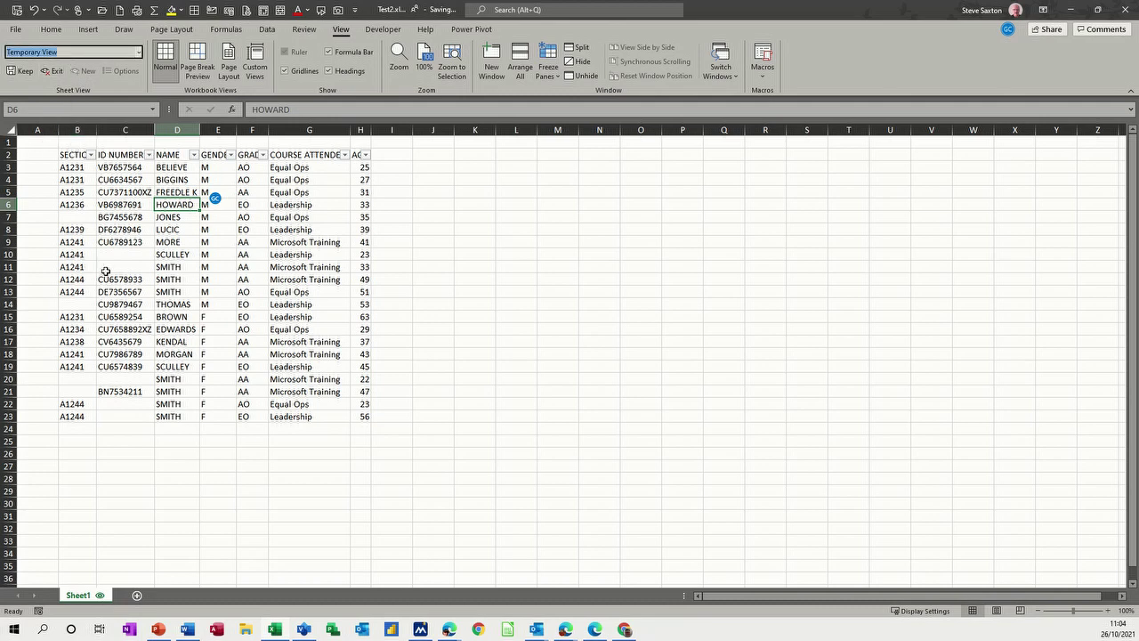
{"action": "type", "text": "M"}
{"action": "key", "text": "Return"}
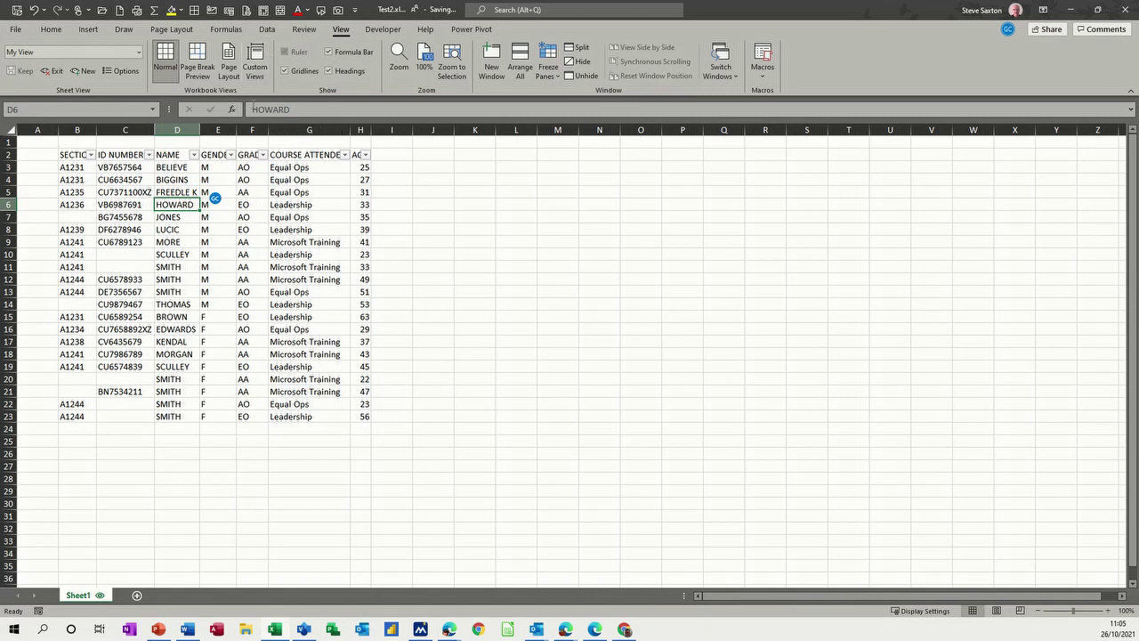
Step: Filter the GRADE column to show only AO within My View
{"action": "left_click", "coordinate": [231, 156]}
{"action": "left_click", "coordinate": [231, 157]}
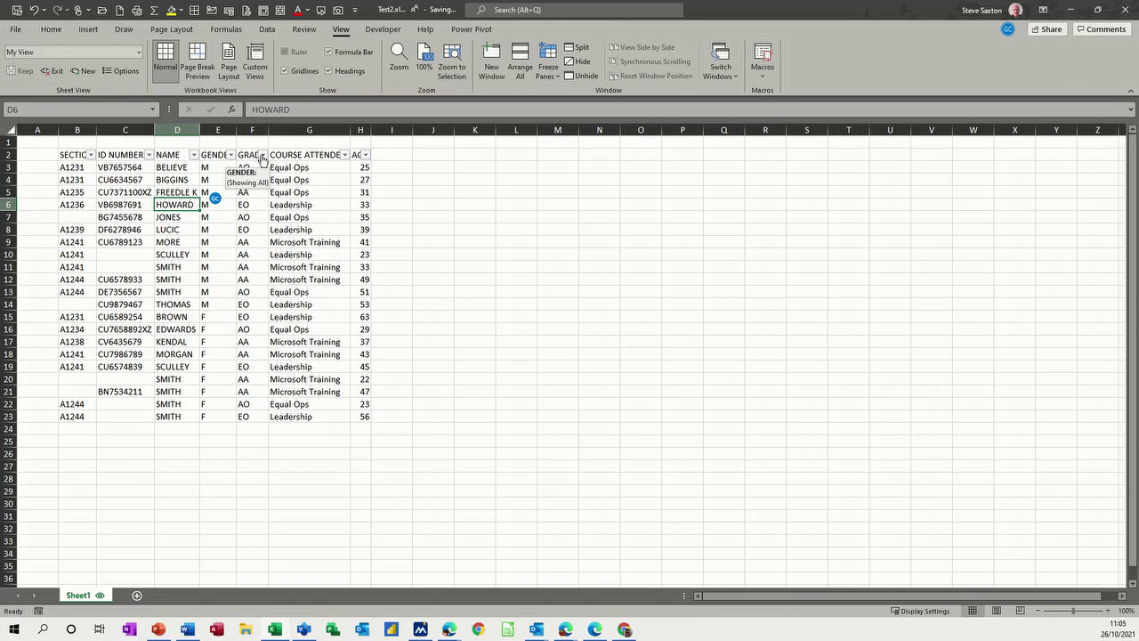
{"action": "left_click", "coordinate": [263, 155]}
{"action": "left_click", "coordinate": [143, 296]}
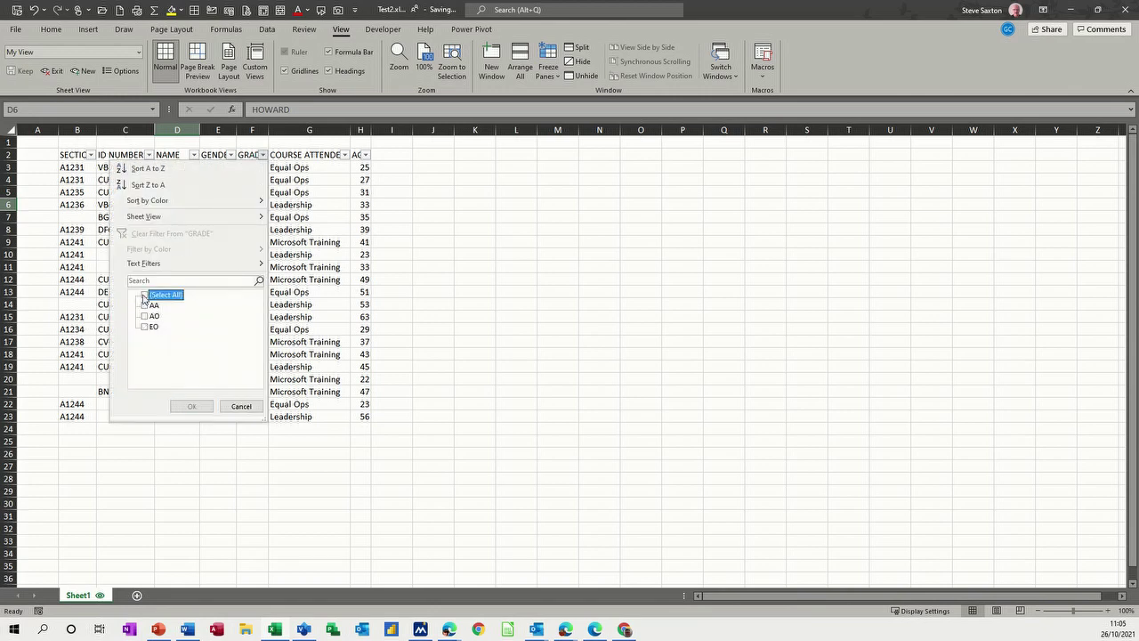
{"action": "left_click", "coordinate": [144, 316]}
{"action": "left_click", "coordinate": [179, 406]}
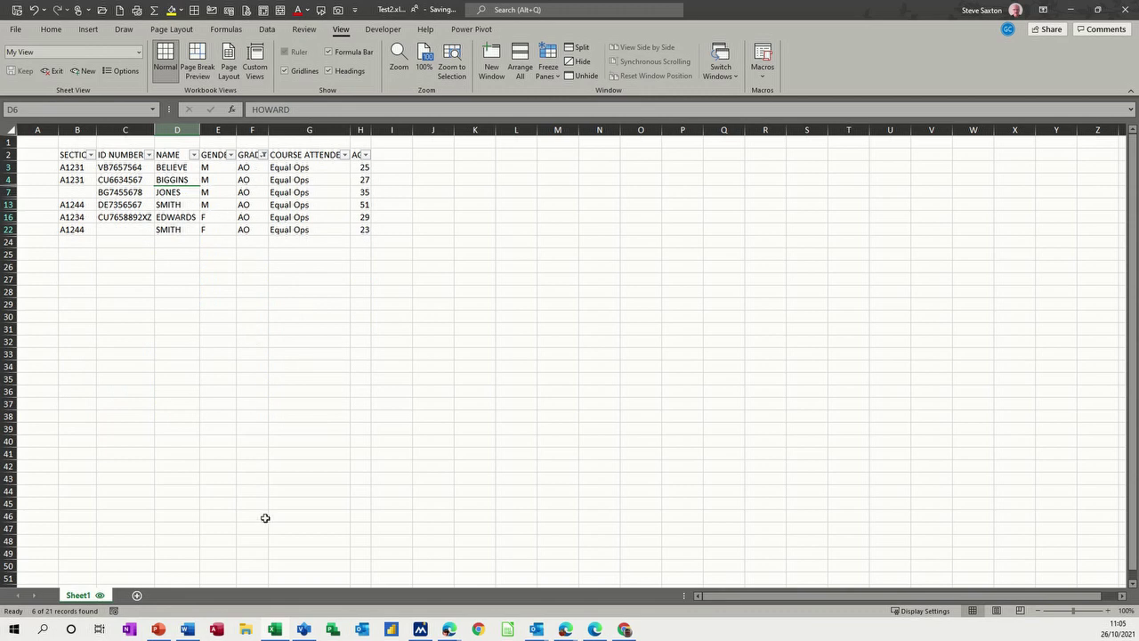
Step: Switch to the browser copy of Test2 and display the sheet view My View
{"action": "left_click", "coordinate": [627, 630]}
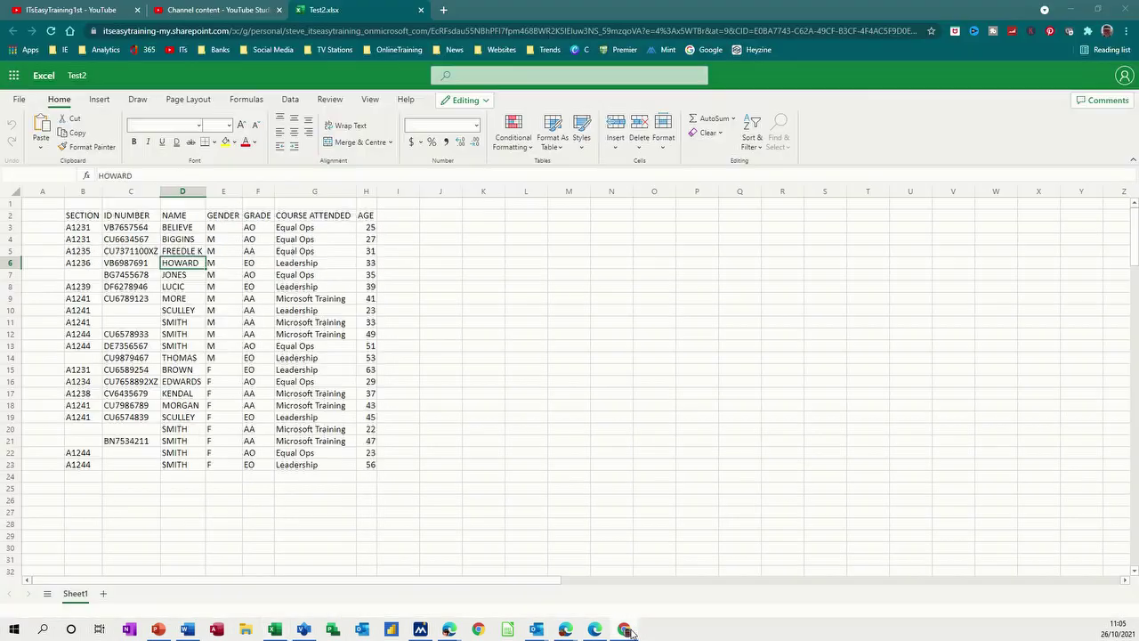
{"action": "left_click", "coordinate": [249, 273]}
{"action": "left_click", "coordinate": [369, 99]}
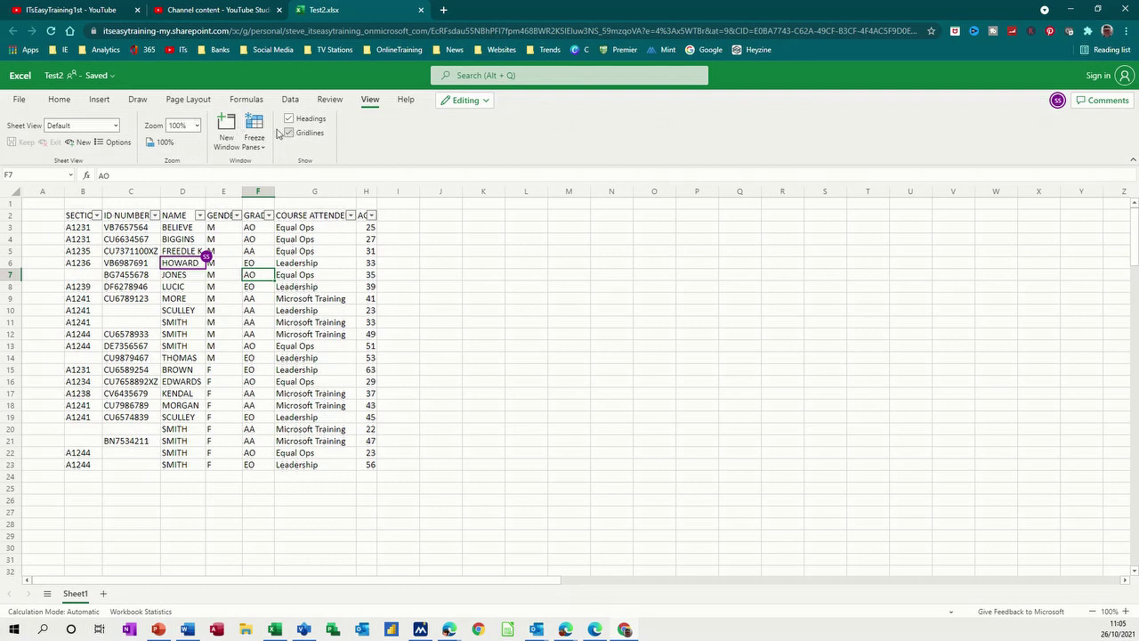
{"action": "left_click", "coordinate": [117, 130]}
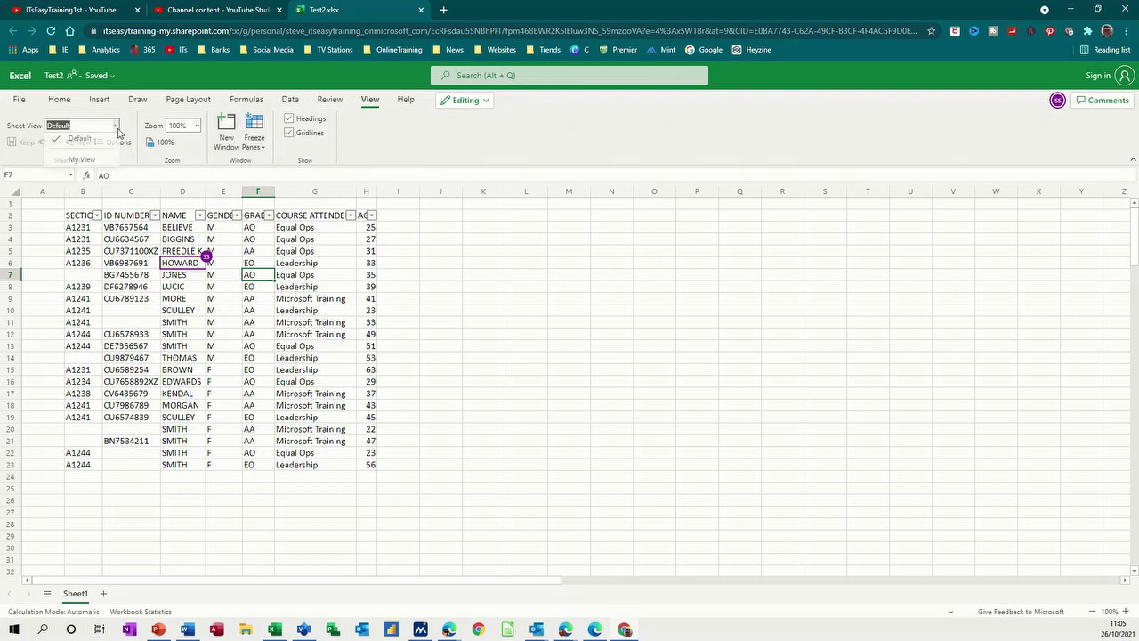
{"action": "left_click", "coordinate": [82, 164]}
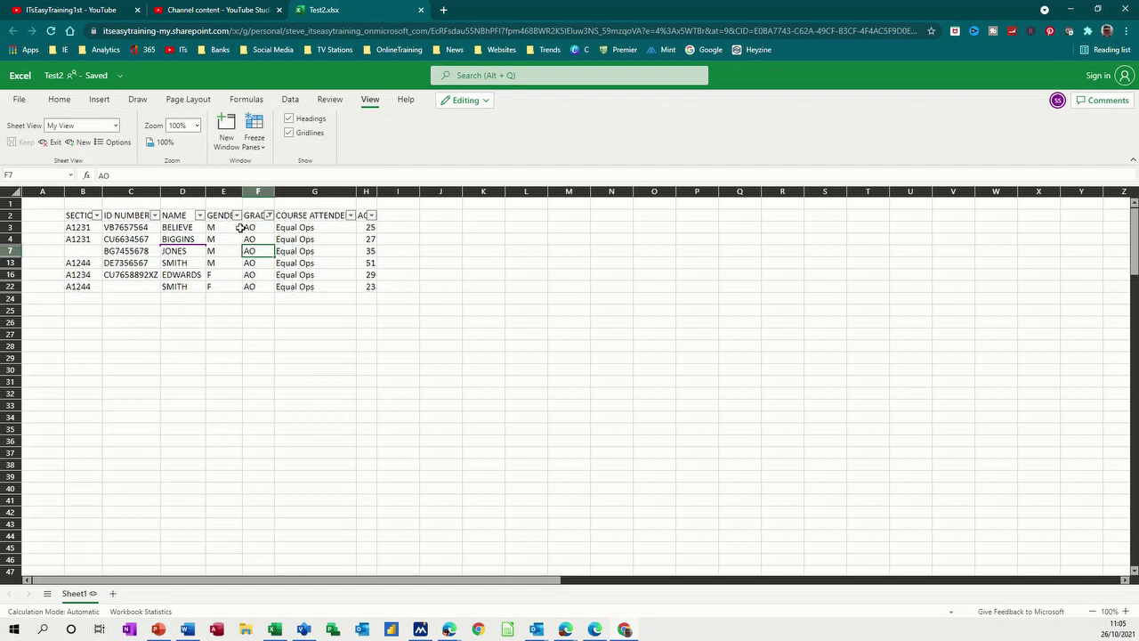
Step: Return the browser copy of the workbook to the Default sheet view
{"action": "left_click", "coordinate": [118, 128]}
{"action": "left_click", "coordinate": [116, 127]}
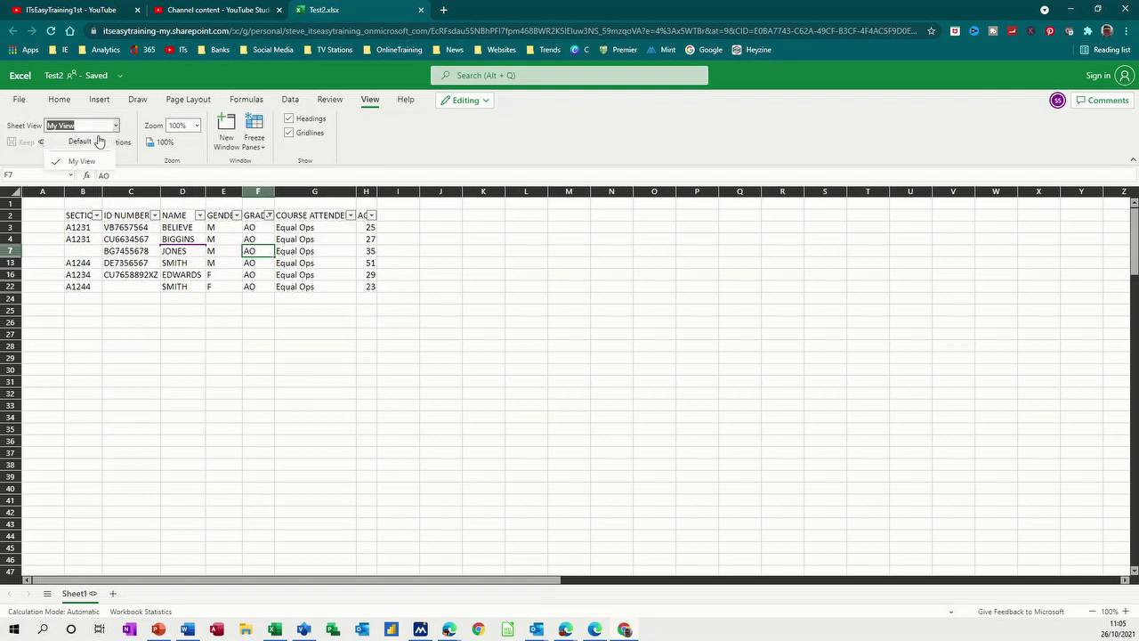
{"action": "left_click", "coordinate": [84, 142]}
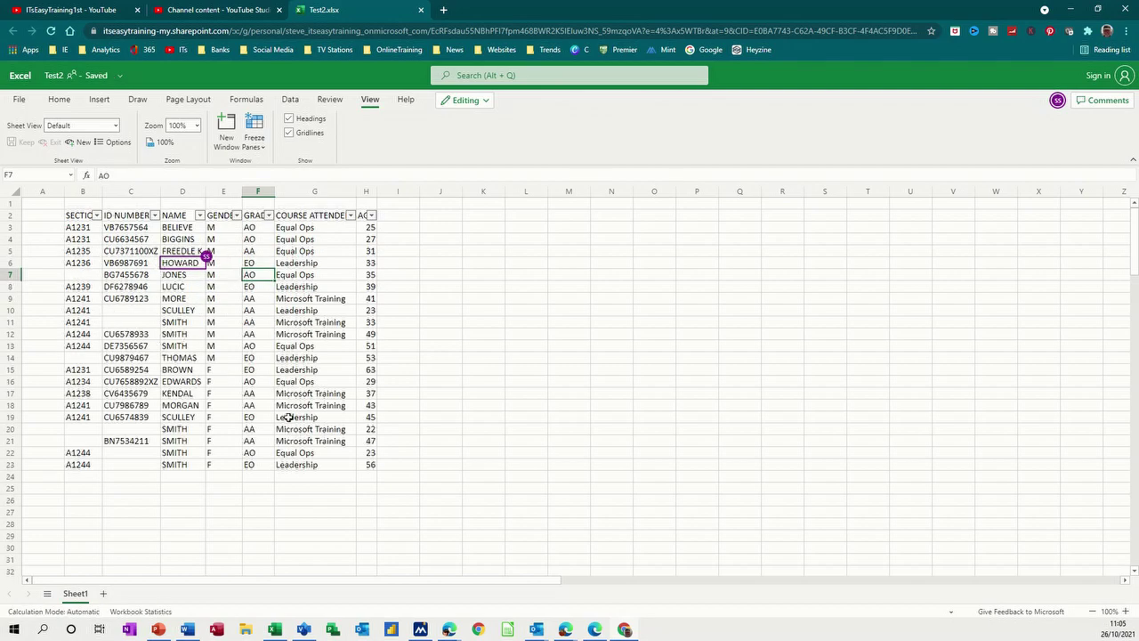
Step: Switch to desktop Excel and change its sheet view from My View to Default
{"action": "left_click", "coordinate": [274, 630]}
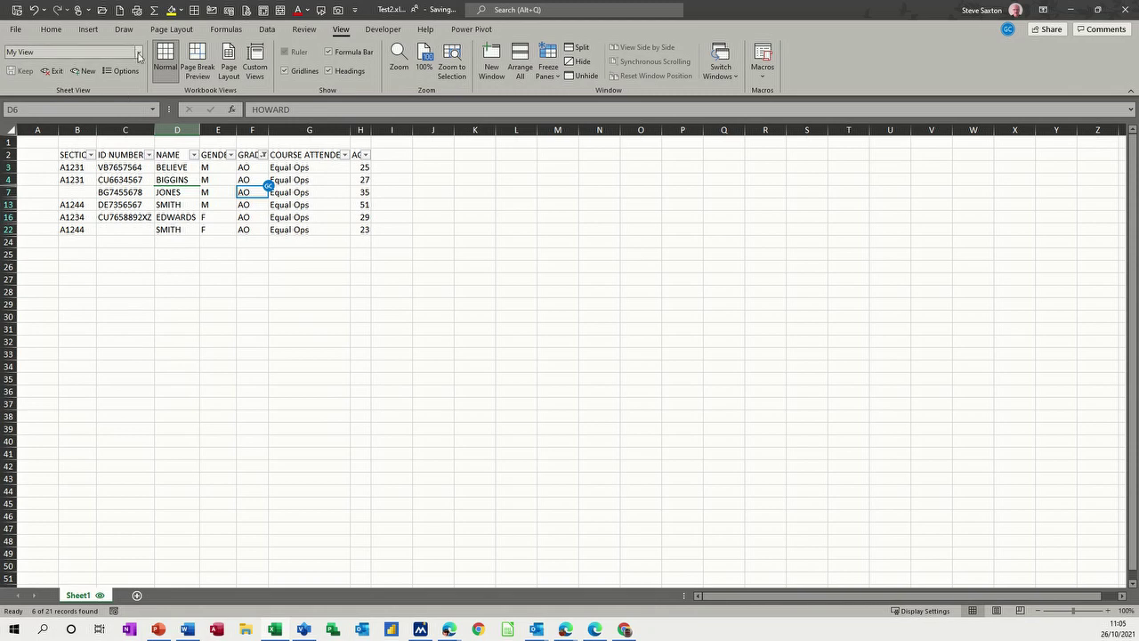
{"action": "left_click", "coordinate": [139, 52]}
{"action": "left_click", "coordinate": [51, 69]}
{"action": "left_click", "coordinate": [51, 70]}
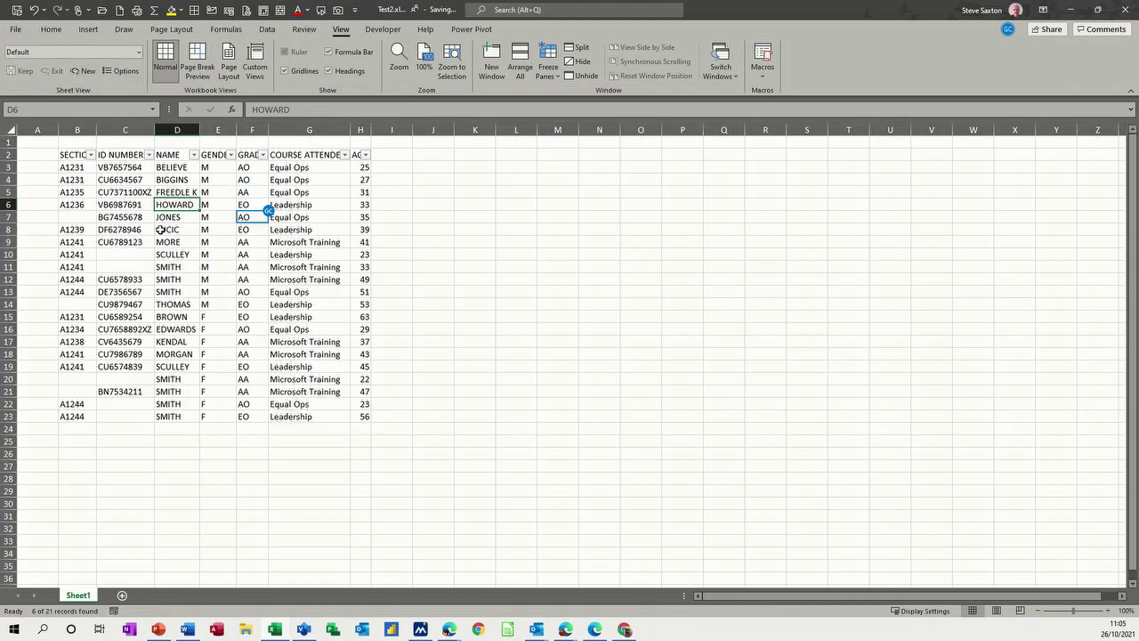
{"action": "left_click", "coordinate": [225, 279]}
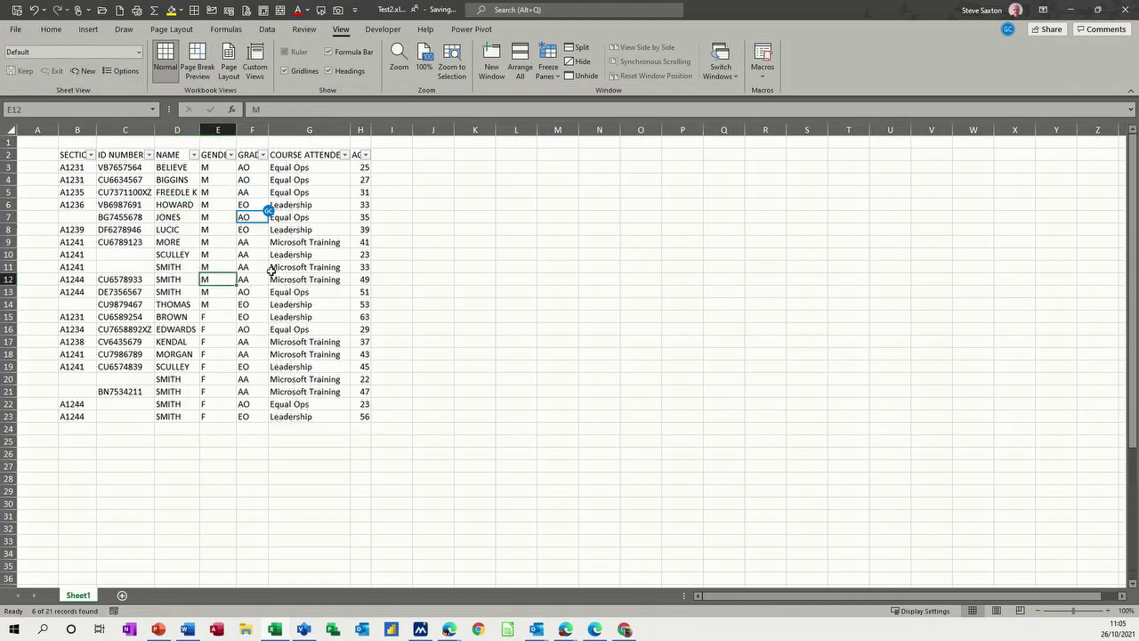
Step: Create a new temporary sheet view and filter the COURSE ATTENDED column to Equal Ops only
{"action": "left_click", "coordinate": [85, 71]}
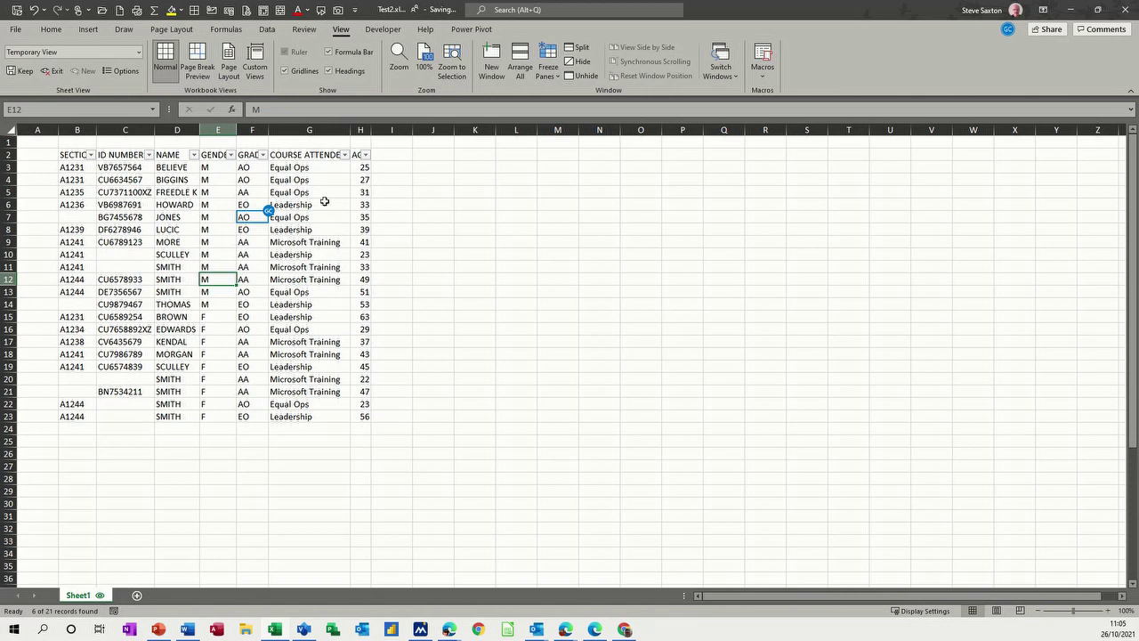
{"action": "left_click", "coordinate": [344, 156]}
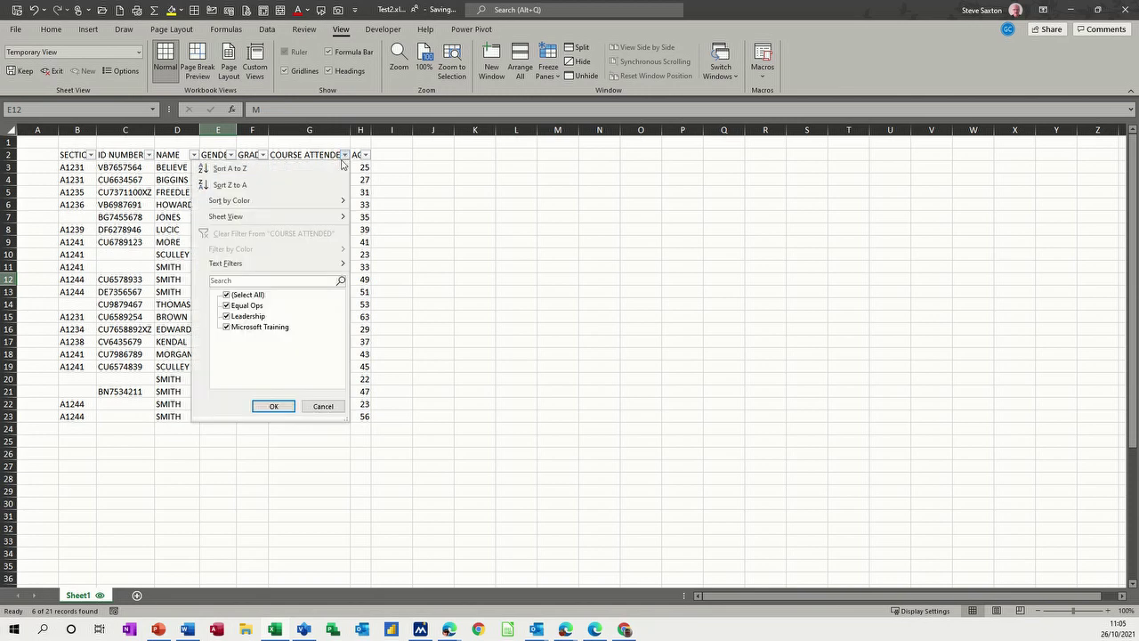
{"action": "left_click", "coordinate": [227, 294]}
{"action": "left_click", "coordinate": [227, 305]}
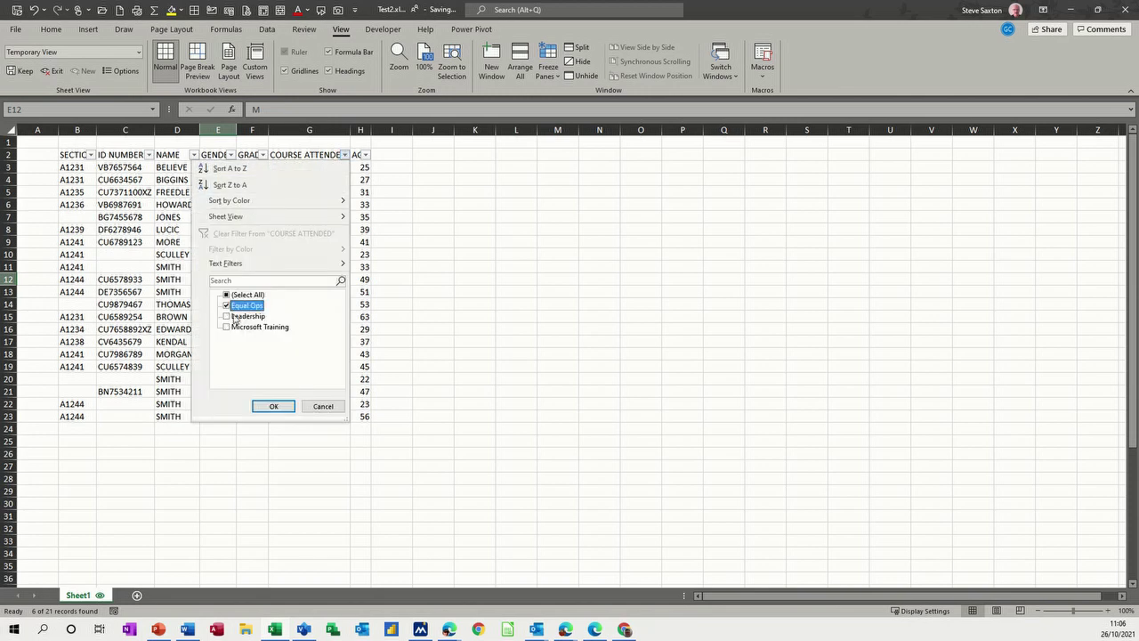
{"action": "left_click", "coordinate": [273, 406]}
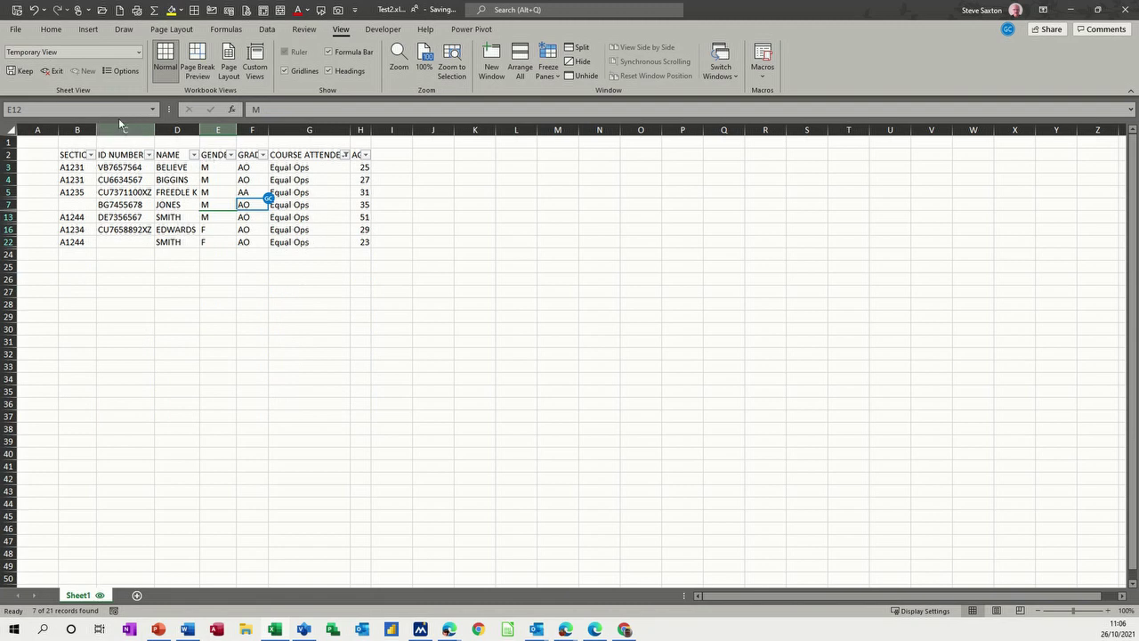
Step: Keep the temporary sheet view under the name Equal Ops and switch back to the Default view
{"action": "left_click", "coordinate": [25, 71]}
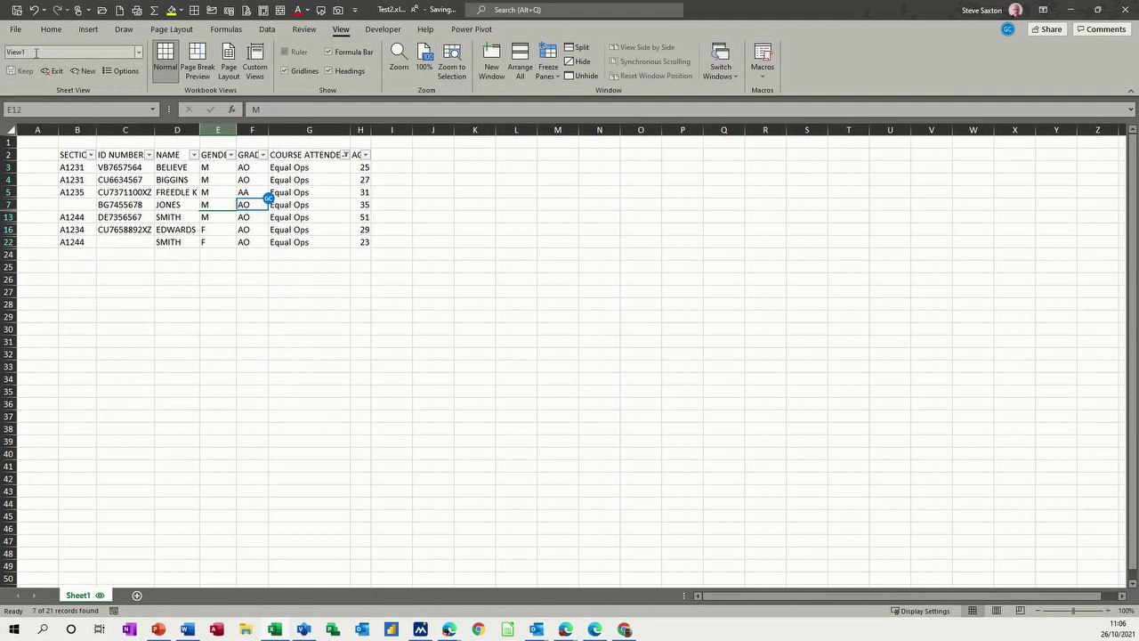
{"action": "left_click", "coordinate": [35, 53]}
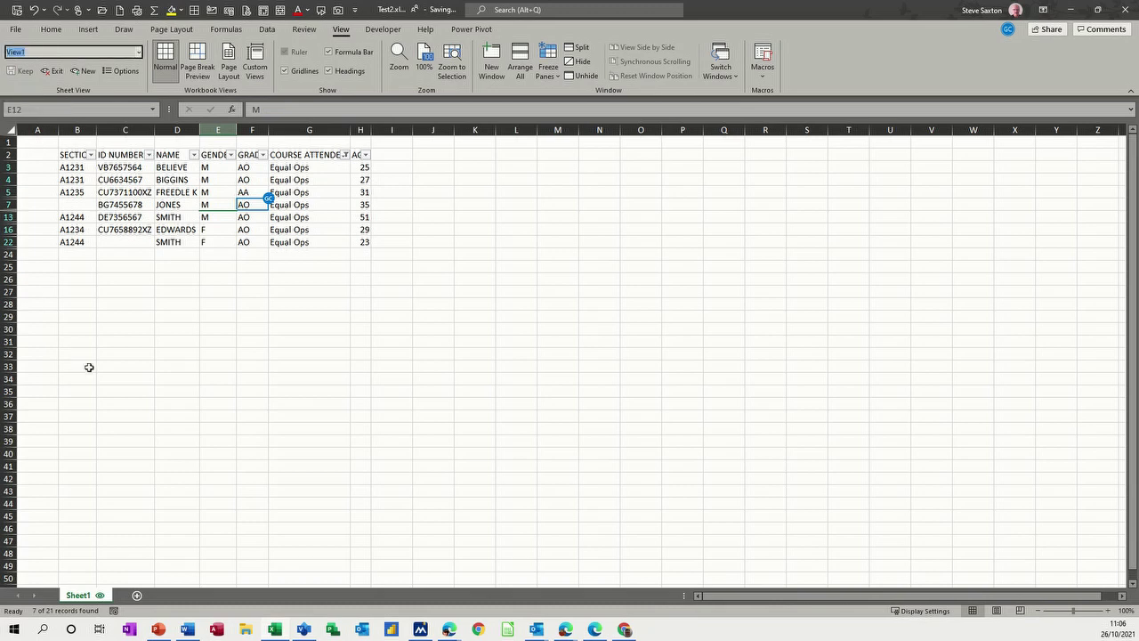
{"action": "type", "text": "Equal Ops"}
{"action": "key", "text": "Return"}
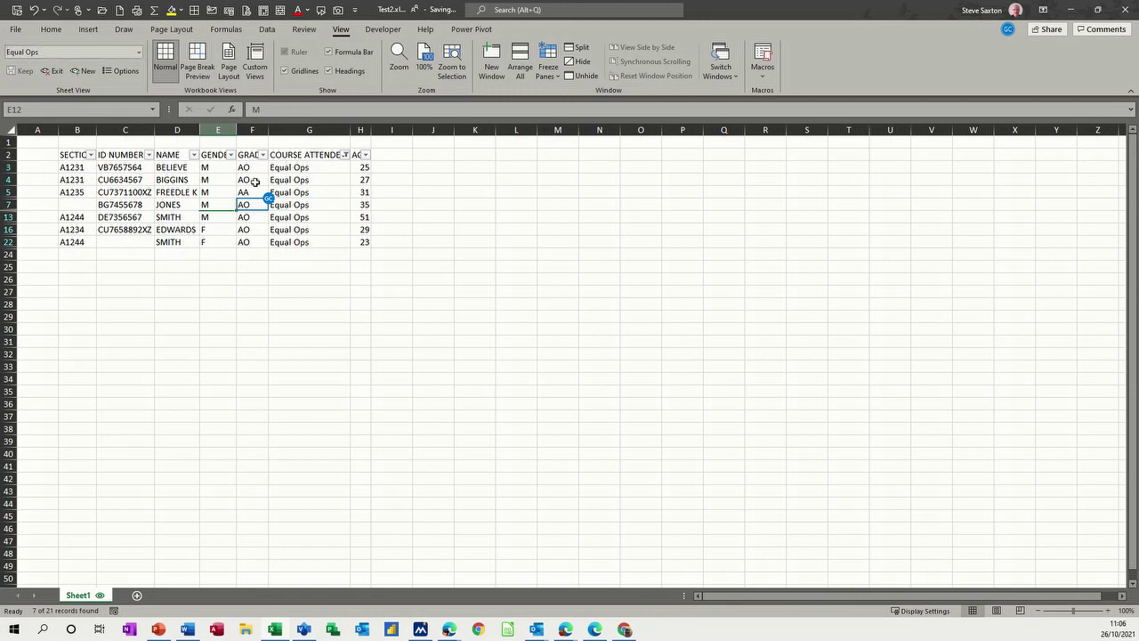
{"action": "left_click", "coordinate": [138, 52]}
{"action": "left_click", "coordinate": [76, 69]}
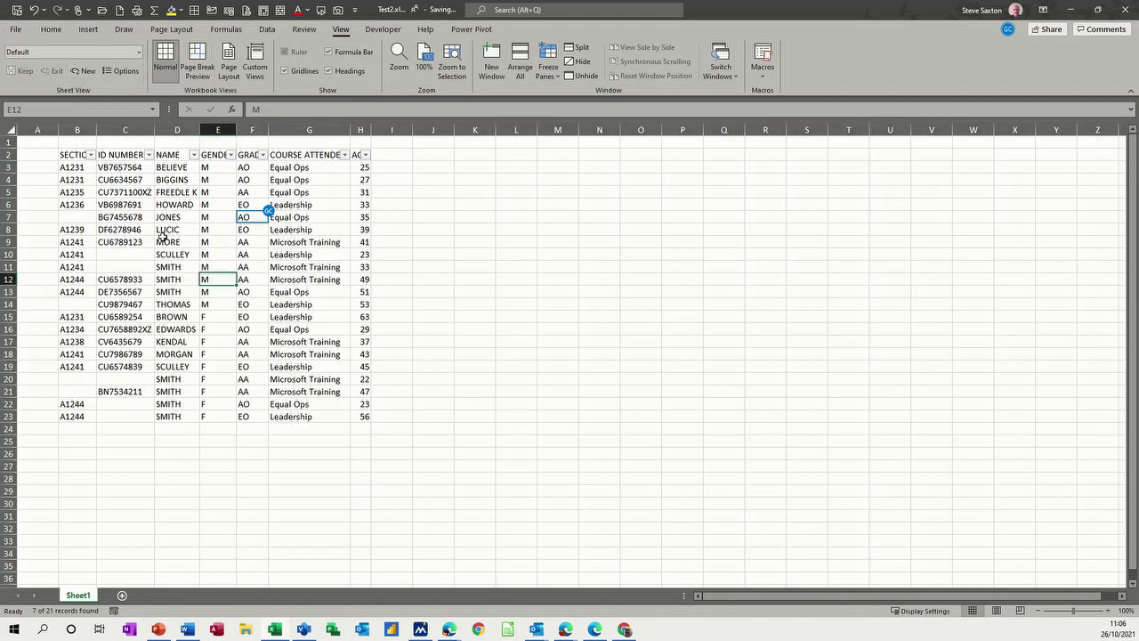
Step: Preview the saved sheet views by switching to Equal Ops, back to Default and on to My View
{"action": "left_click", "coordinate": [139, 53]}
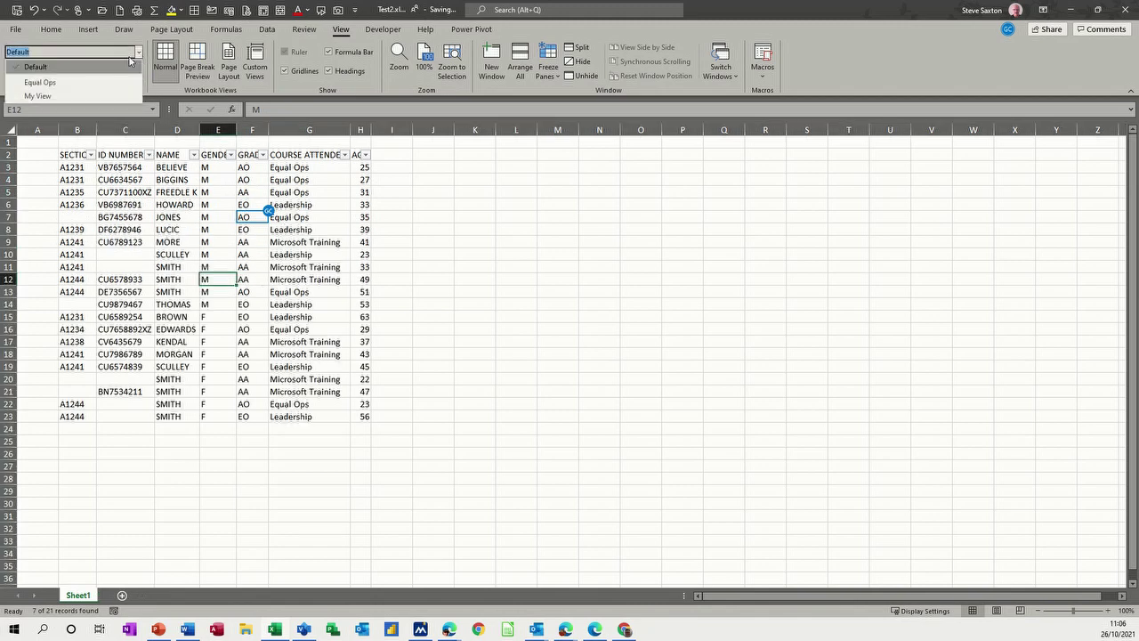
{"action": "left_click", "coordinate": [71, 84]}
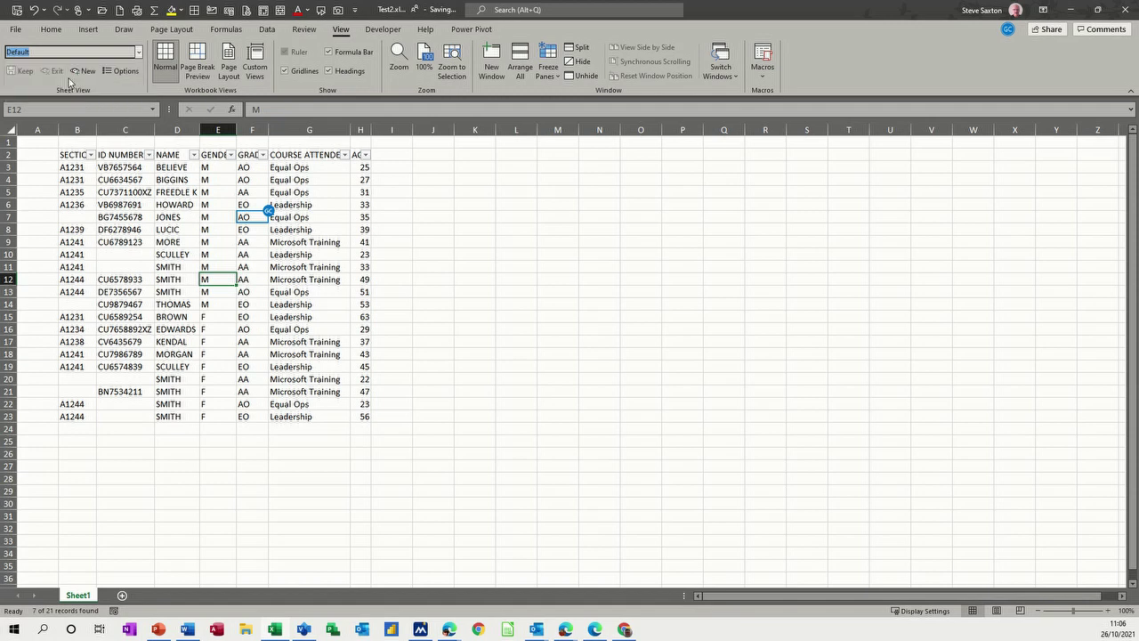
{"action": "left_click", "coordinate": [139, 52]}
{"action": "left_click", "coordinate": [101, 68]}
{"action": "left_click", "coordinate": [139, 52]}
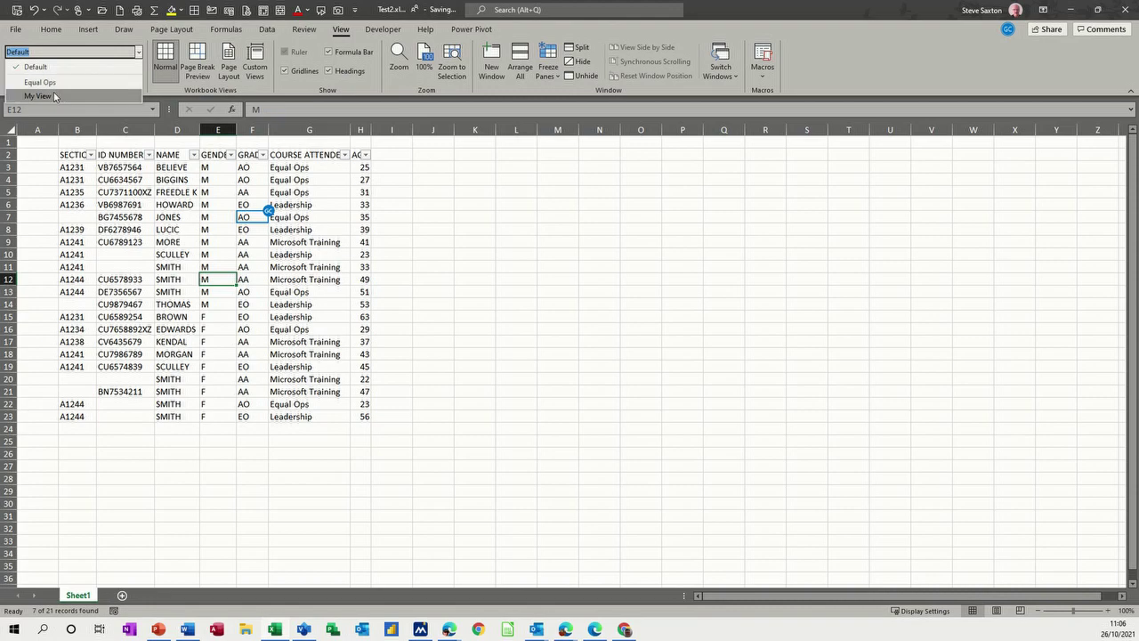
{"action": "left_click", "coordinate": [56, 96]}
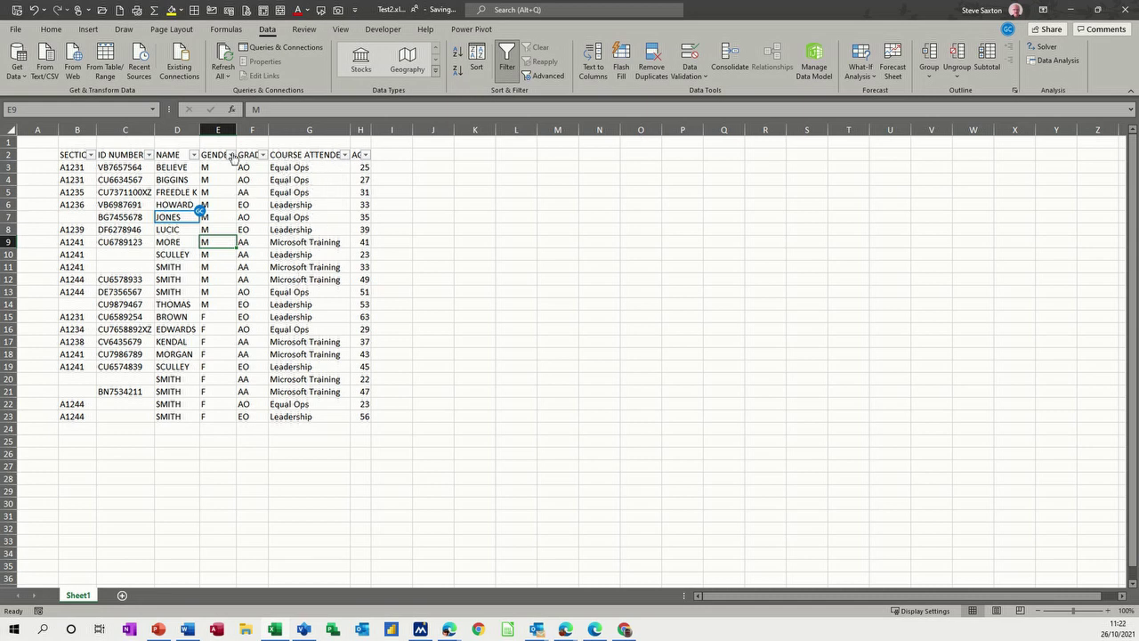
Step: Show the worksheet in the saved Equal Ops sheet view
{"action": "left_click", "coordinate": [341, 28]}
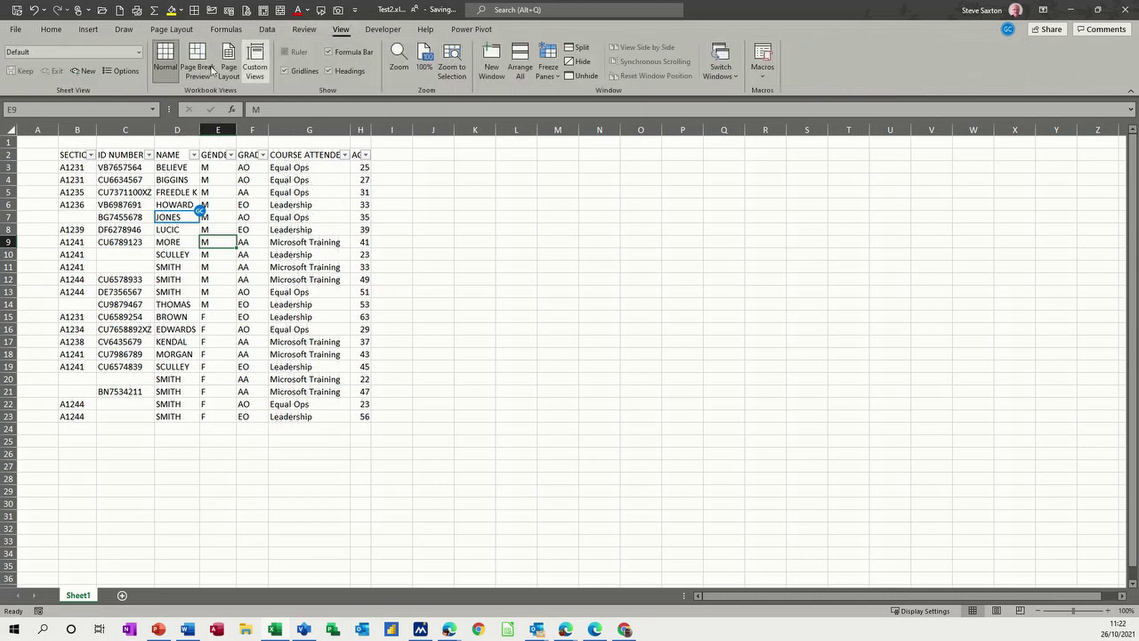
{"action": "left_click", "coordinate": [138, 53]}
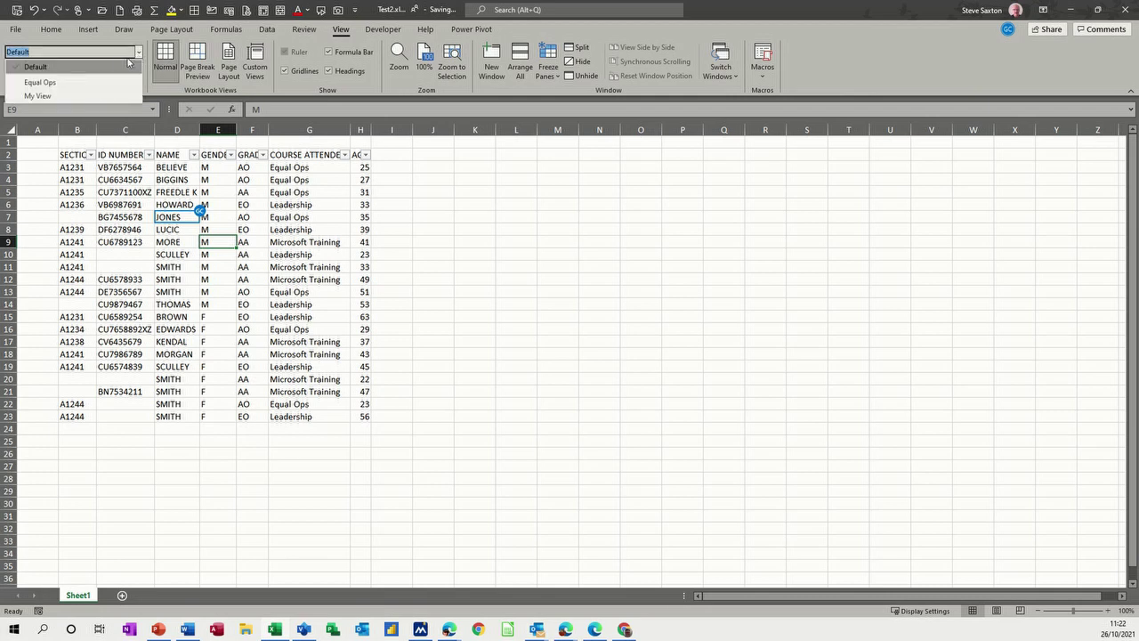
{"action": "left_click", "coordinate": [40, 82]}
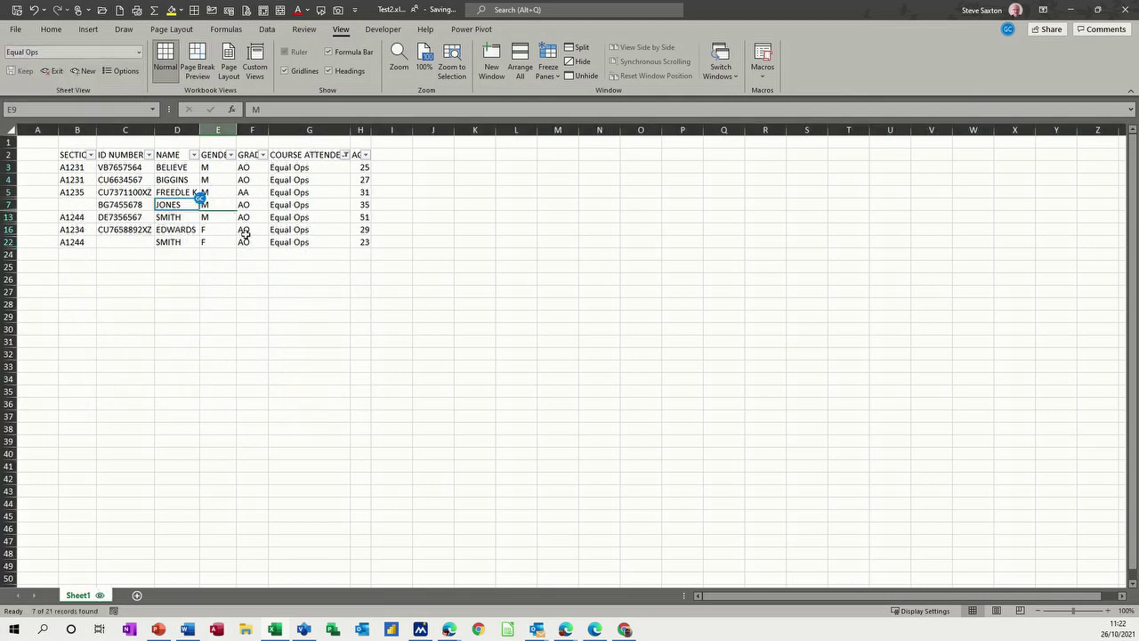
Step: Switch to the browser copy of the workbook and check which saved sheet views it offers, without changing its view
{"action": "left_click", "coordinate": [624, 631]}
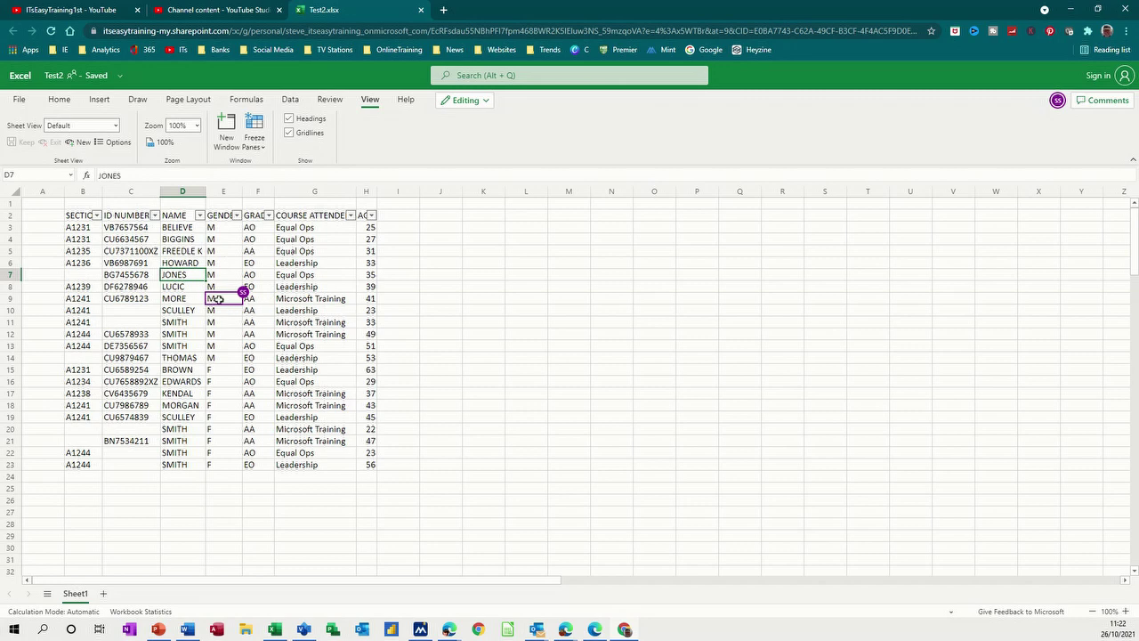
{"action": "left_click", "coordinate": [116, 126]}
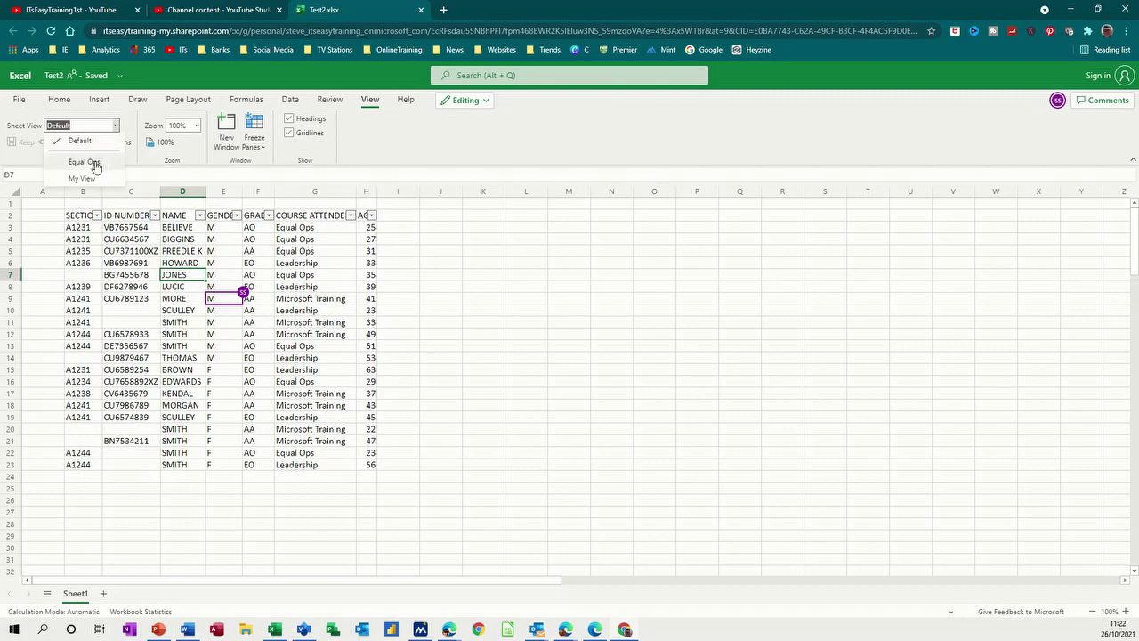
{"action": "key", "text": "Escape"}
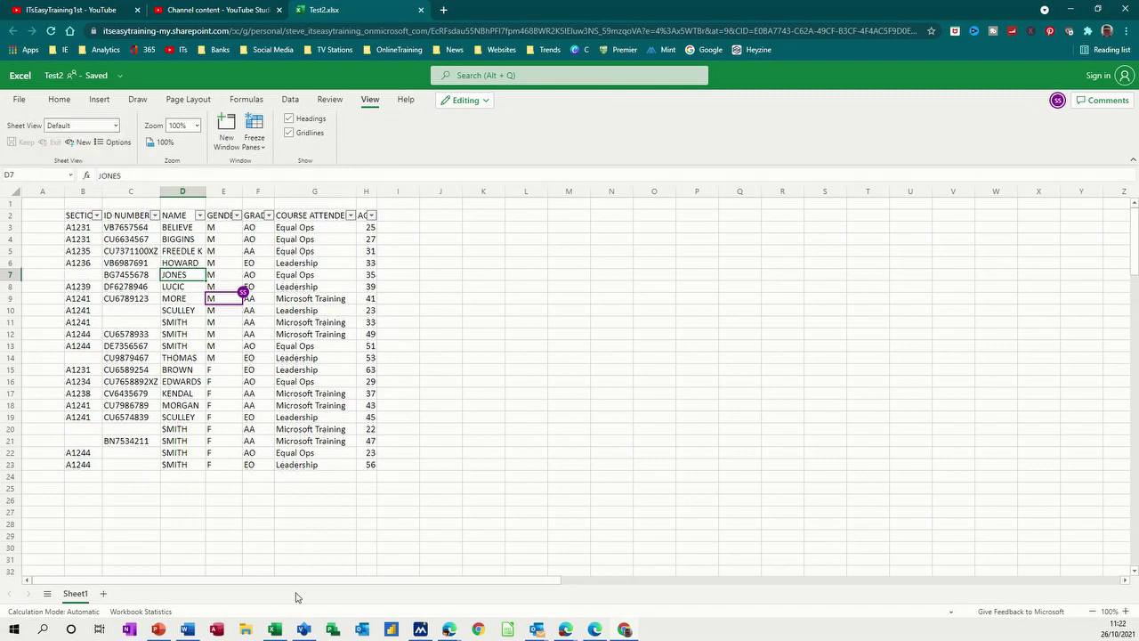
Step: Return to desktop Excel and change its sheet view from Equal Ops to Default
{"action": "left_click", "coordinate": [275, 630]}
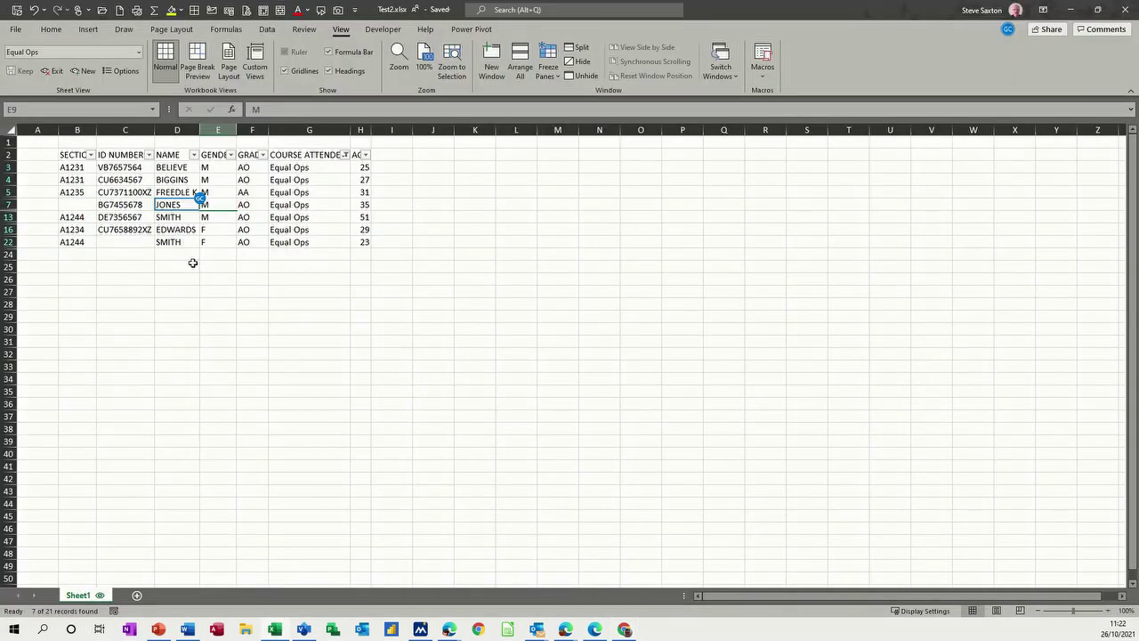
{"action": "left_click", "coordinate": [139, 53]}
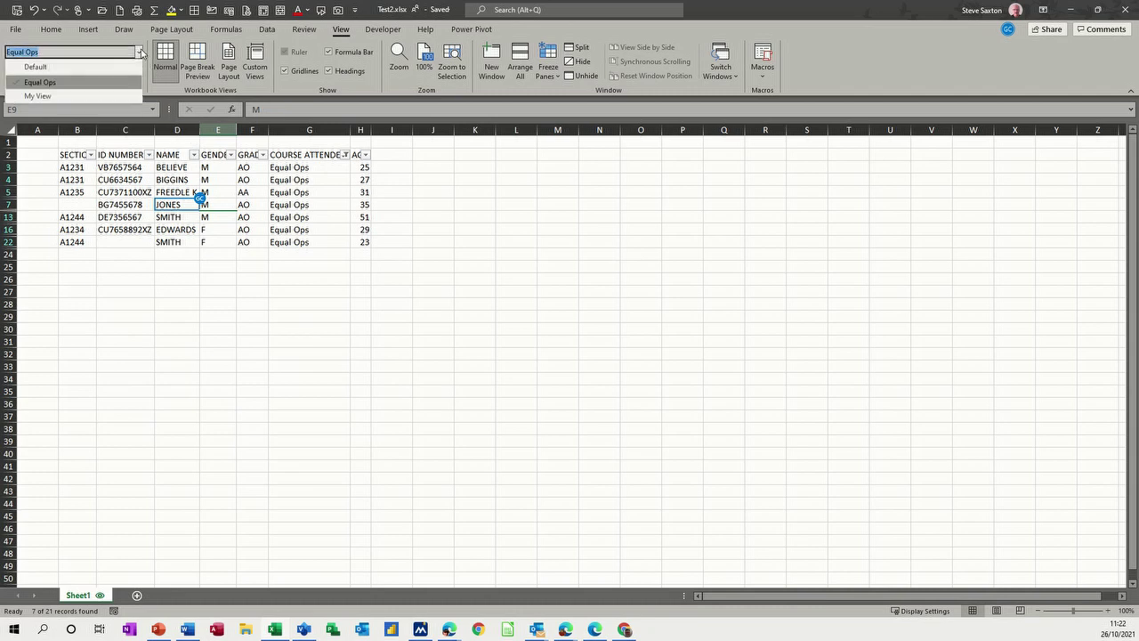
{"action": "left_click", "coordinate": [108, 66]}
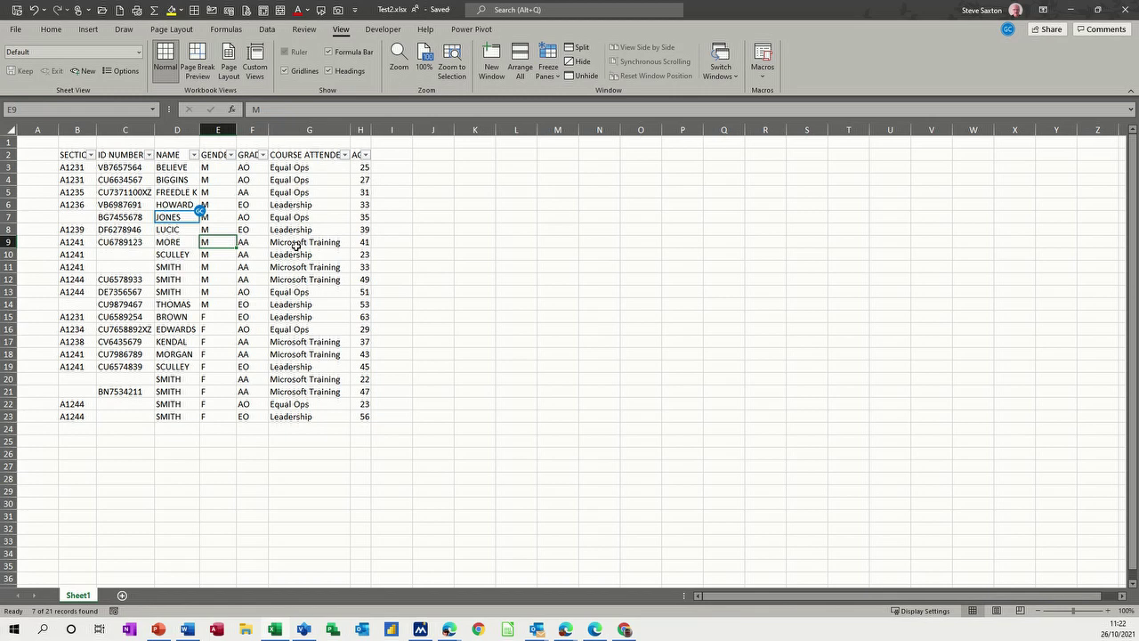
Step: Delete the saved sheet view My View using the sheet view options
{"action": "left_click", "coordinate": [121, 73]}
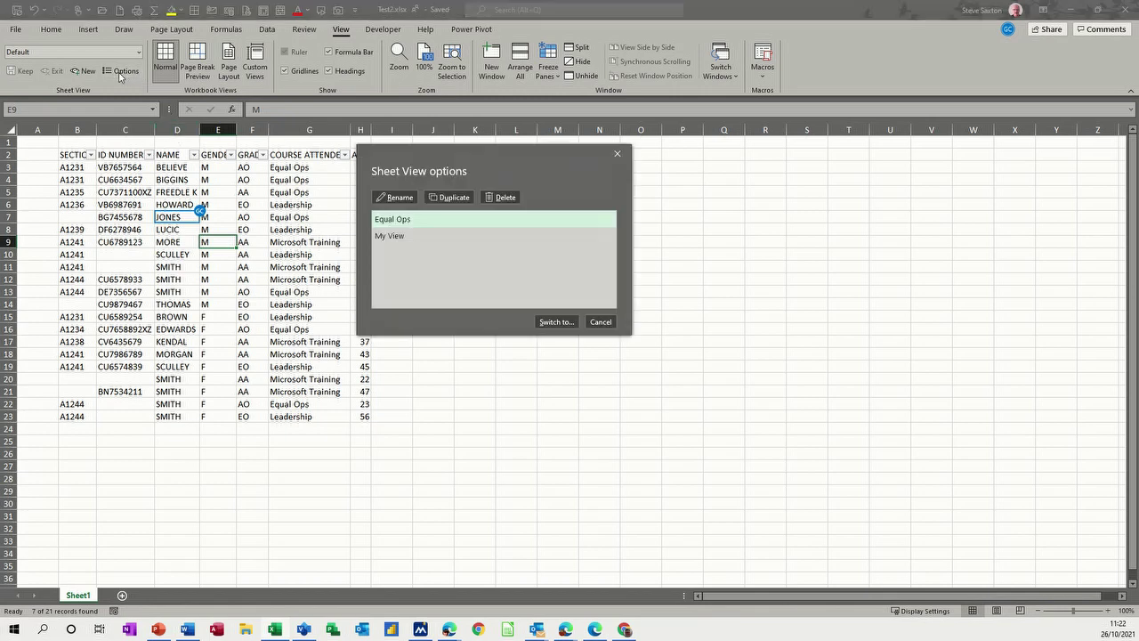
{"action": "left_click", "coordinate": [399, 242]}
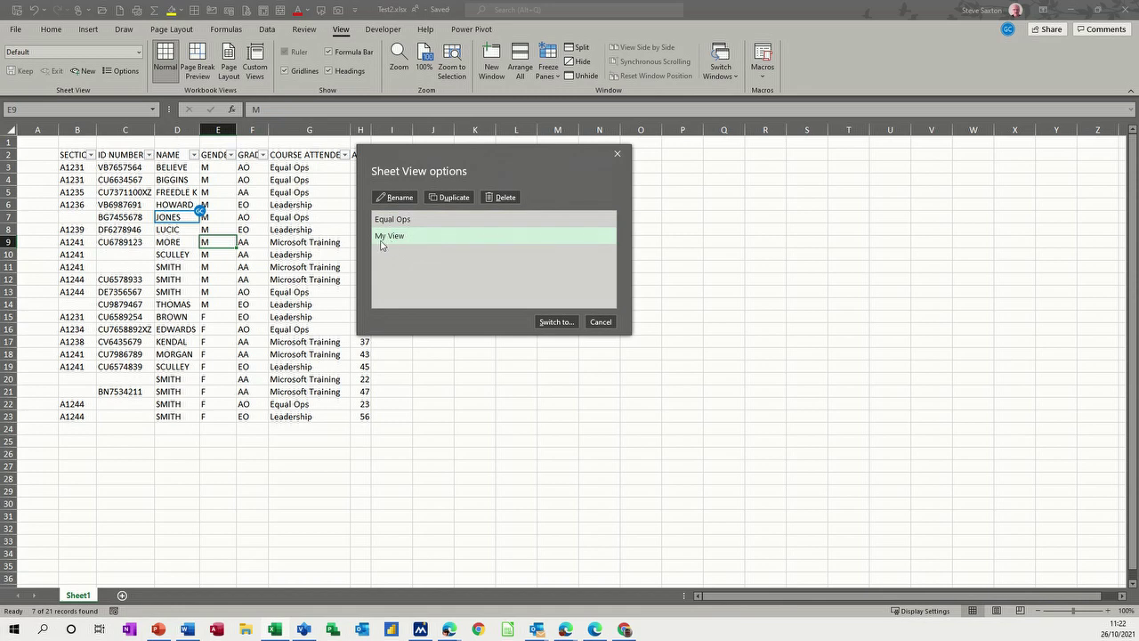
{"action": "left_click", "coordinate": [500, 198]}
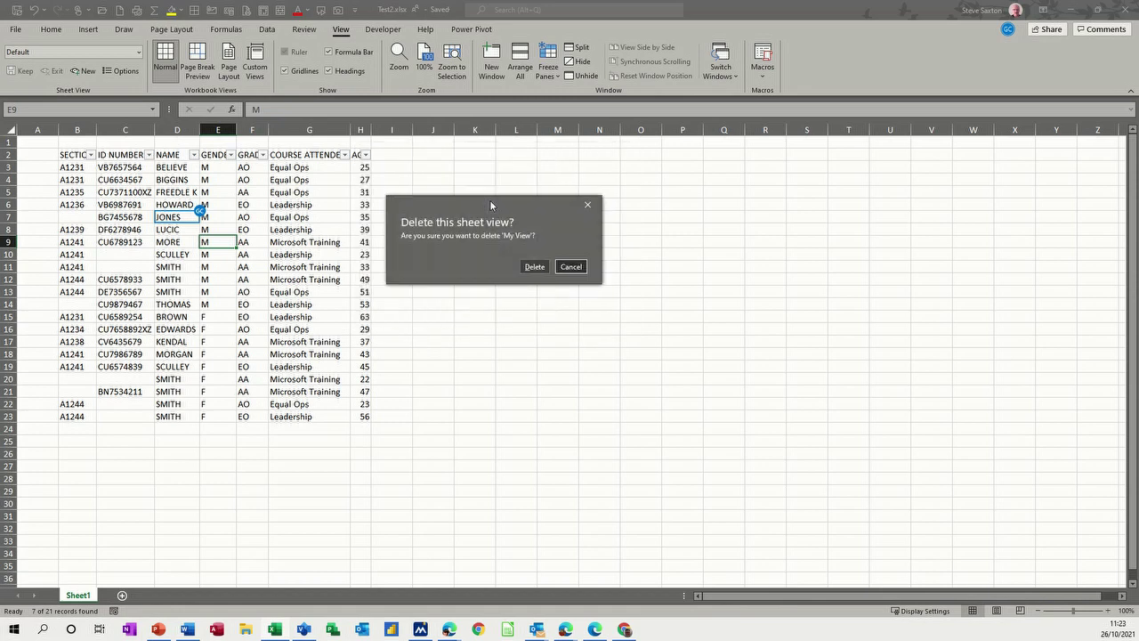
{"action": "left_click", "coordinate": [534, 267]}
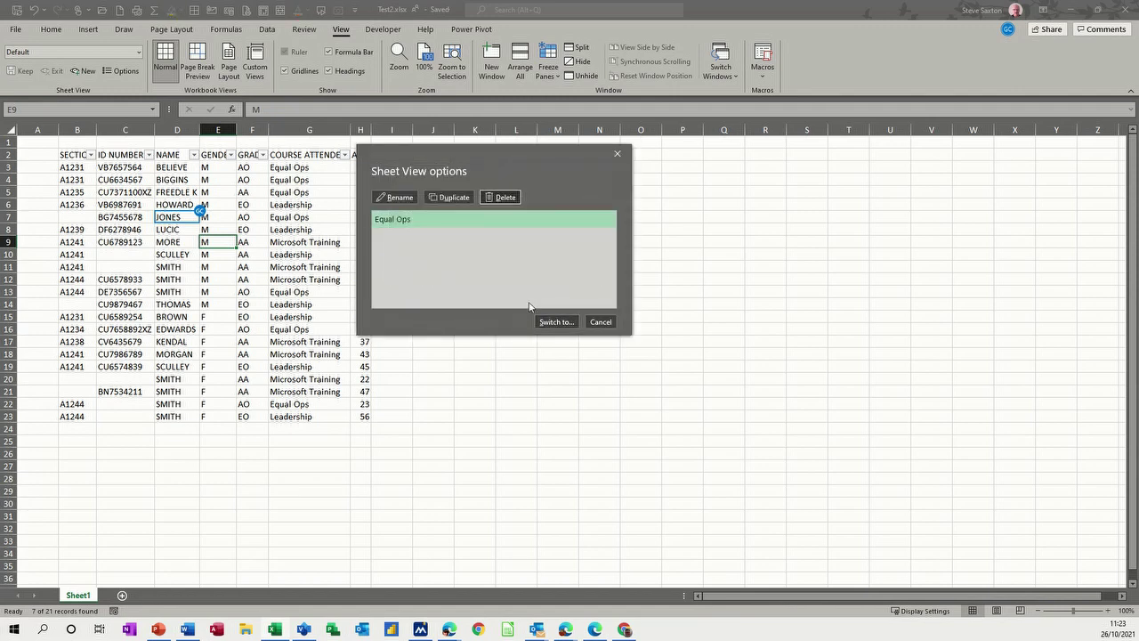
Step: Switch to the Equal Ops sheet view and clear its COURSE ATTENDED filter so all rows show
{"action": "left_click", "coordinate": [555, 322]}
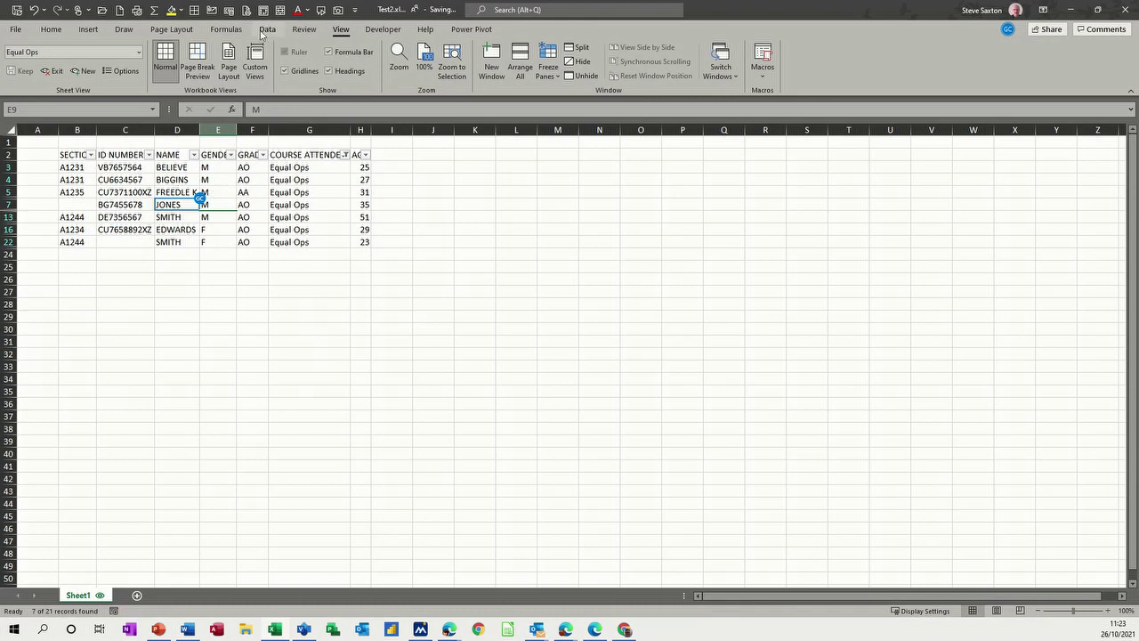
{"action": "left_click", "coordinate": [267, 28]}
{"action": "left_click", "coordinate": [538, 48]}
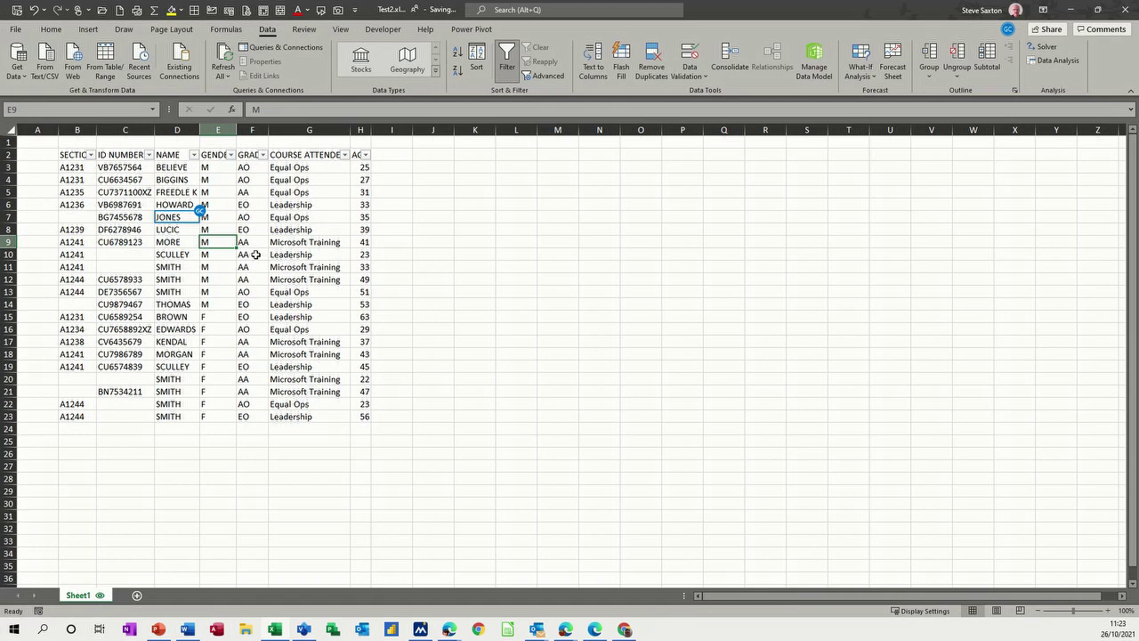
{"action": "left_click", "coordinate": [340, 30]}
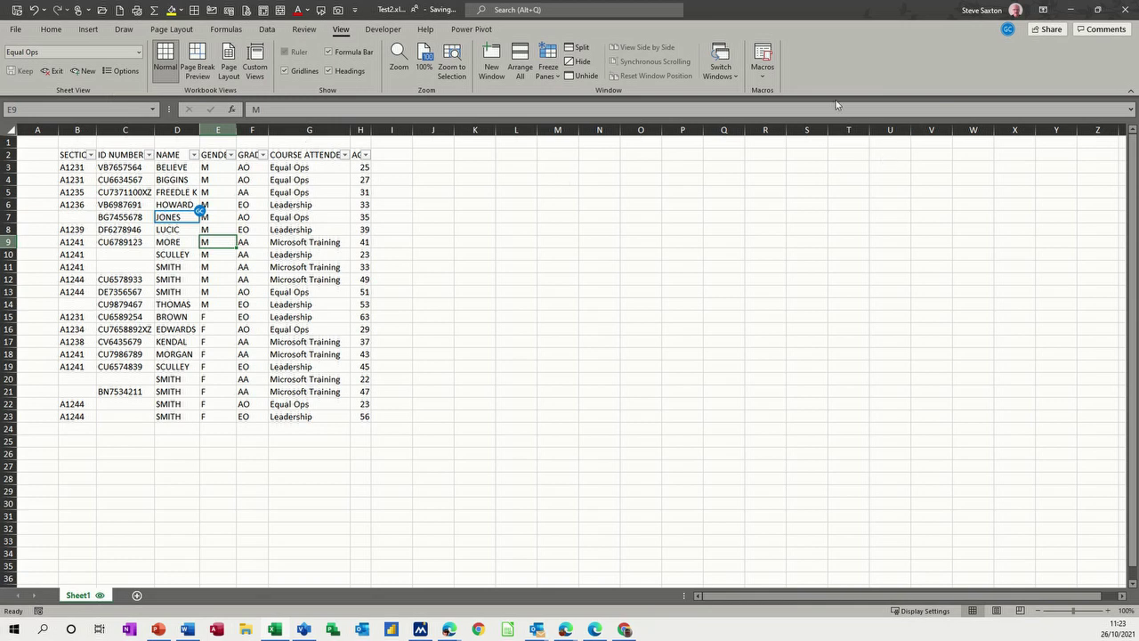